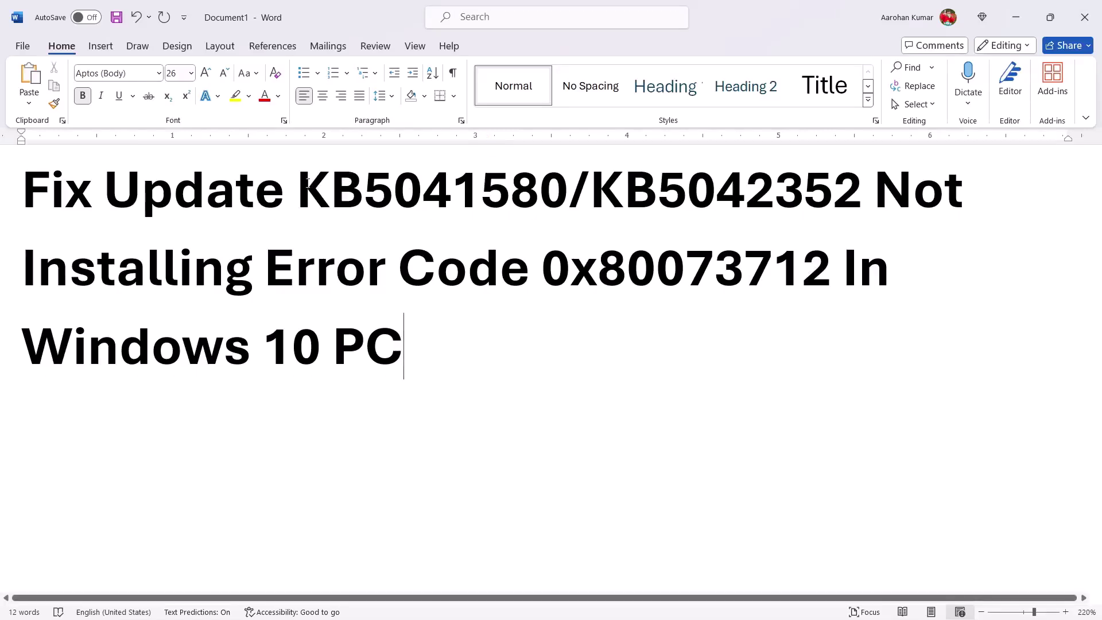
Highlight the KB number and error code 0x80073712 in the title, then open the Fix Update KB5015807 guide
{"action": "left_click_drag", "start_coordinate": [308, 184], "coordinate": [804, 194]}
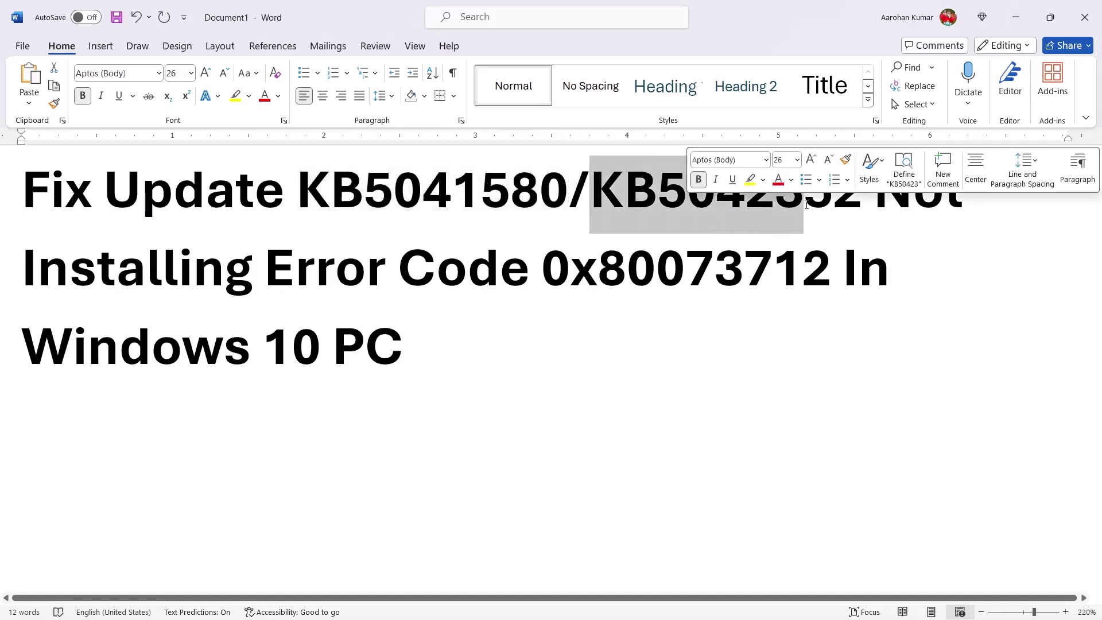
{"action": "left_click_drag", "start_coordinate": [539, 272], "coordinate": [836, 271]}
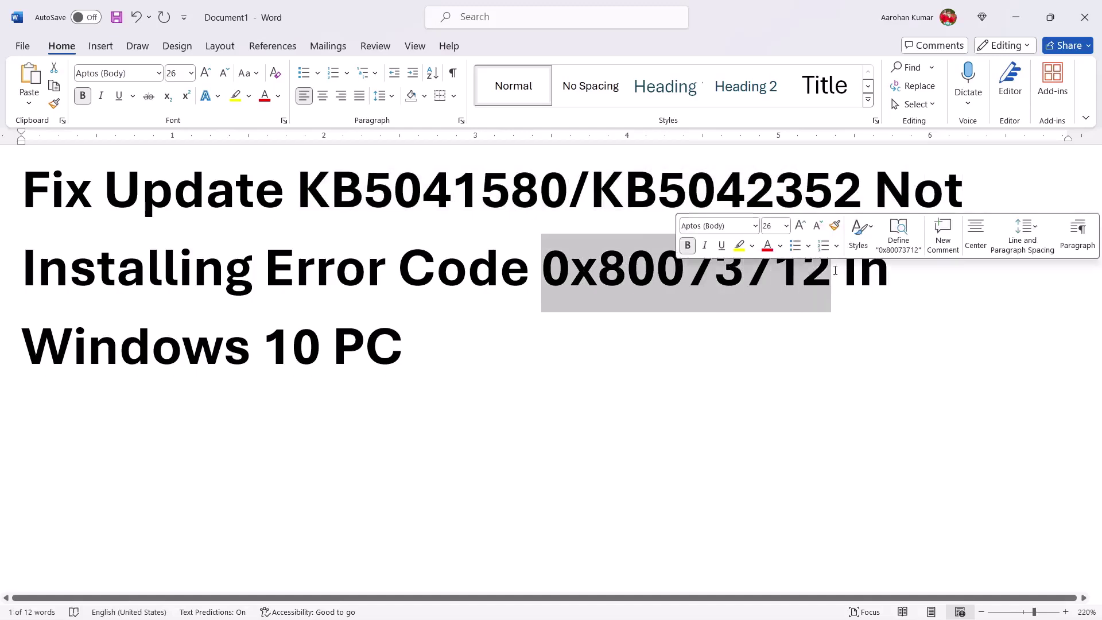
{"action": "left_click", "coordinate": [521, 320]}
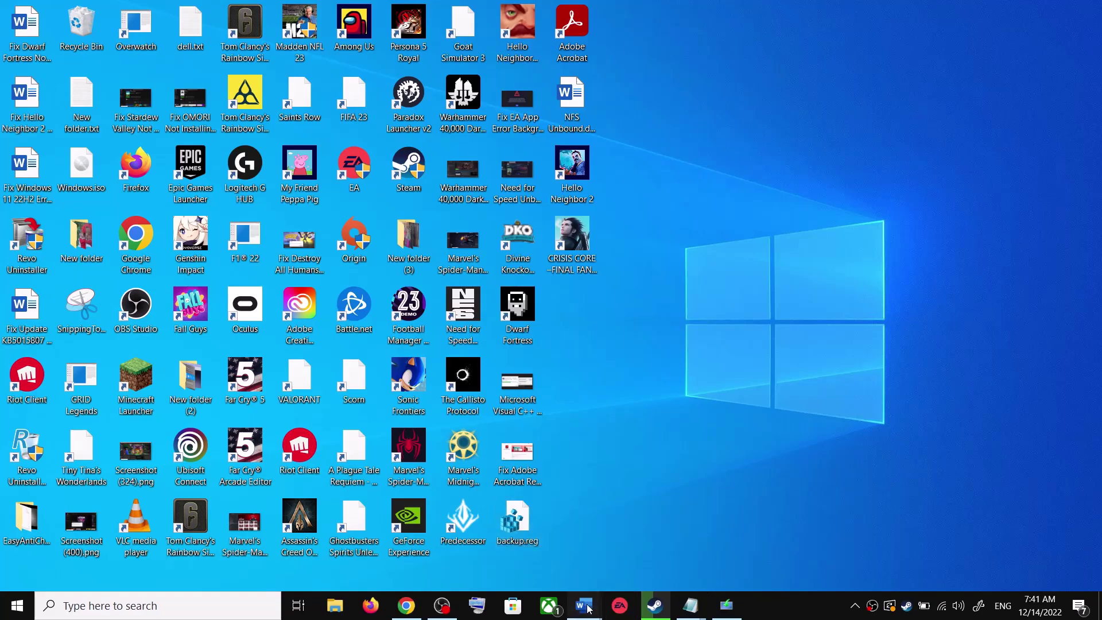
{"action": "left_click", "coordinate": [588, 609]}
{"action": "left_click", "coordinate": [666, 546]}
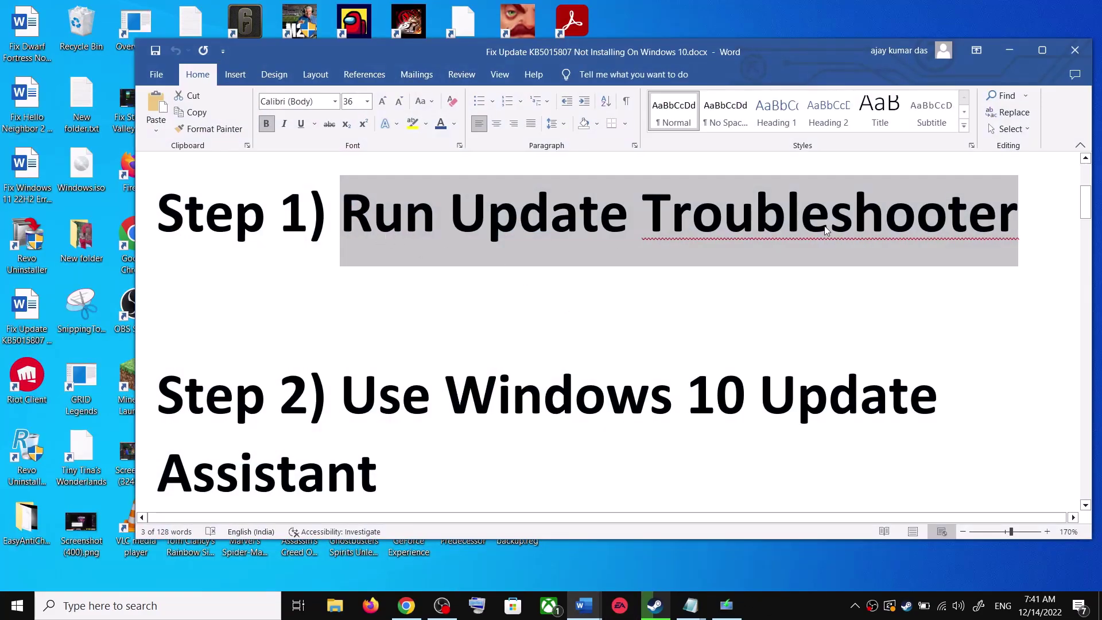
Run the Windows Update troubleshooter from Update & Security > Troubleshoot > Additional troubleshooters
{"action": "key", "text": "super+i"}
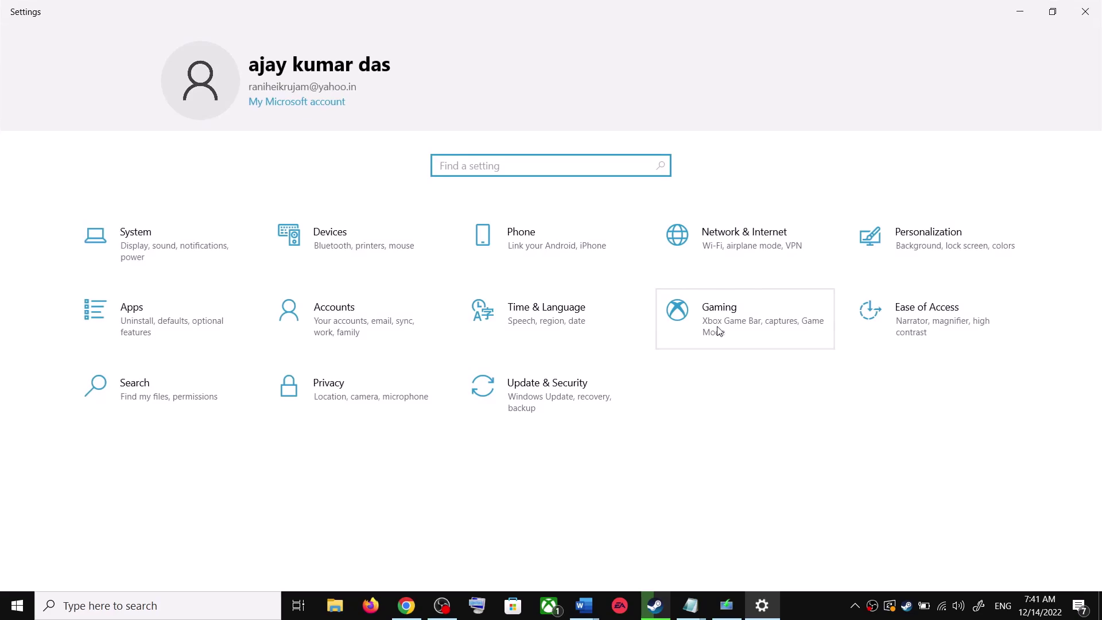
{"action": "left_click", "coordinate": [557, 396]}
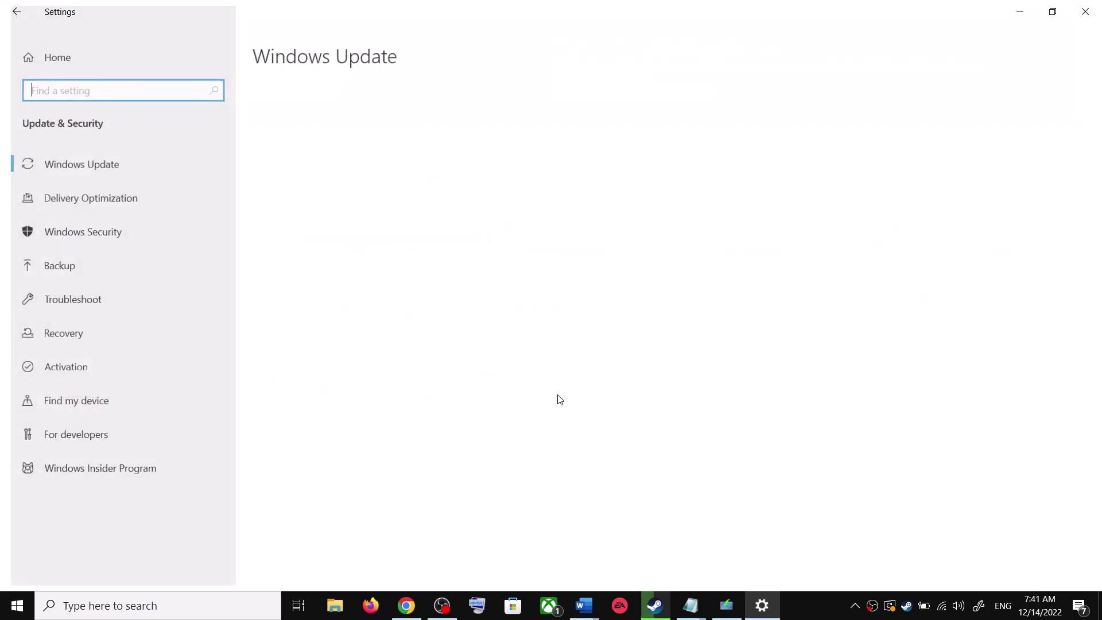
{"action": "left_click", "coordinate": [88, 300]}
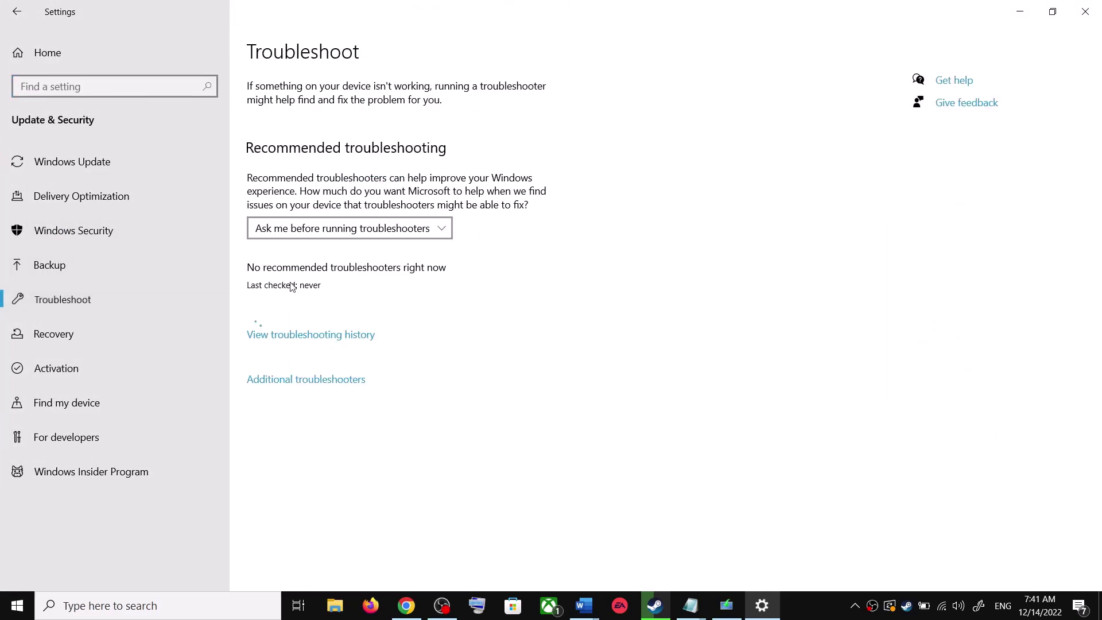
{"action": "left_click", "coordinate": [323, 381]}
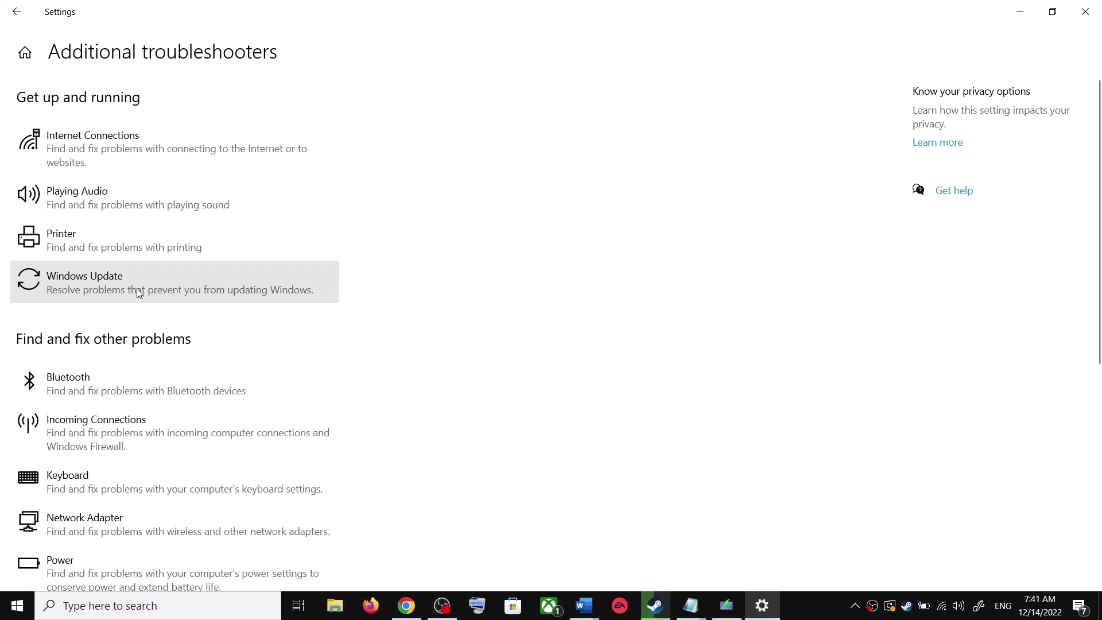
{"action": "left_click", "coordinate": [133, 289]}
{"action": "left_click", "coordinate": [252, 328]}
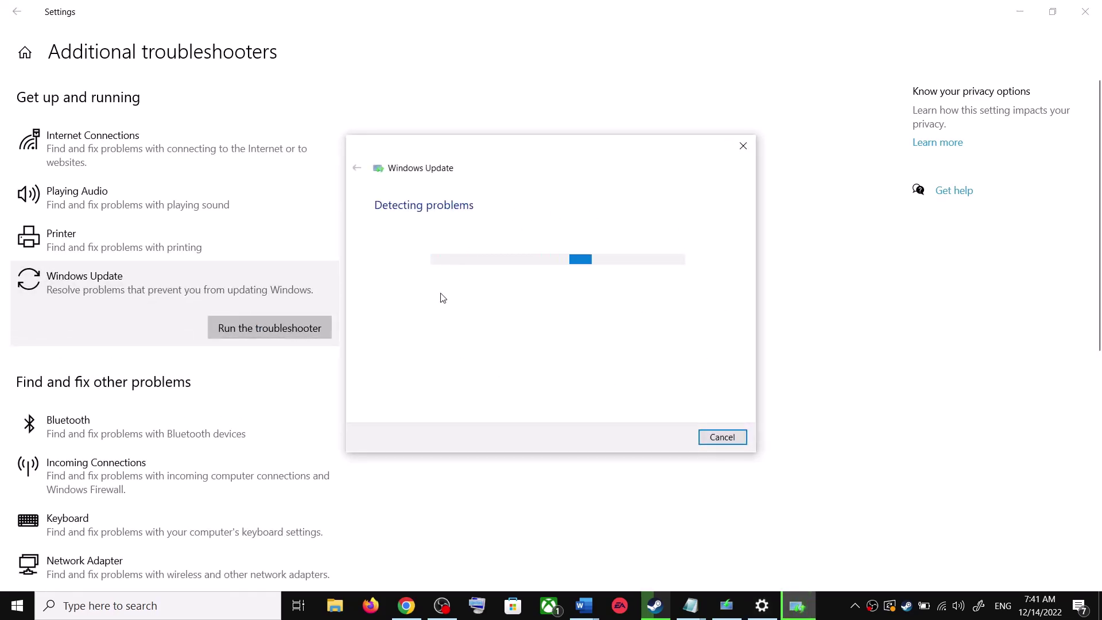
Look at the Start menu power options, dismiss them, and bring up the open Word windows
{"action": "left_click", "coordinate": [17, 605]}
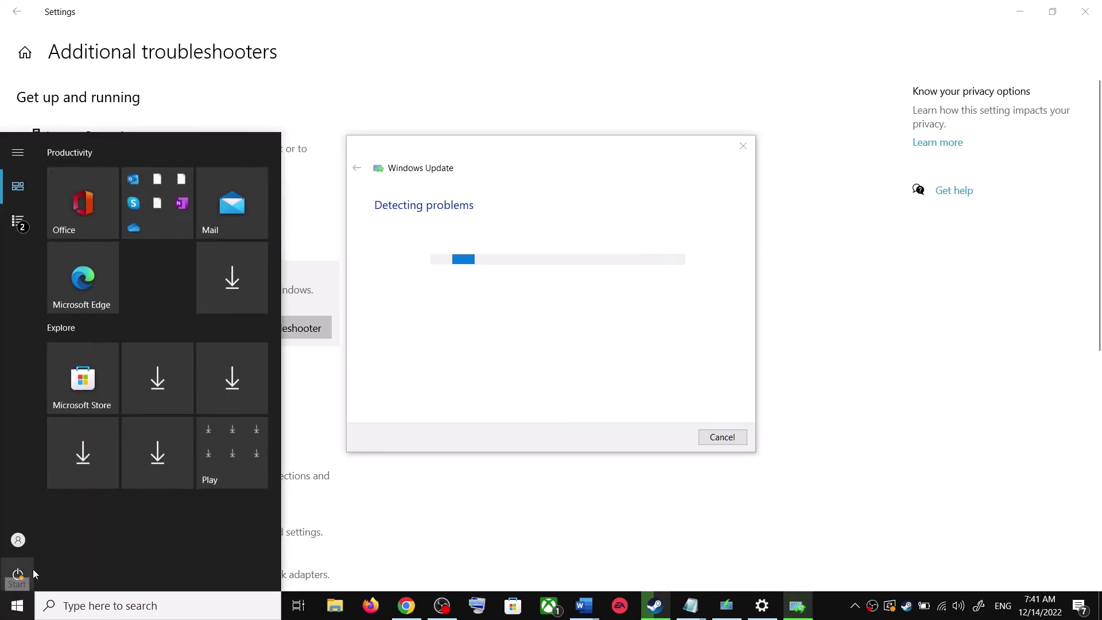
{"action": "left_click", "coordinate": [17, 574]}
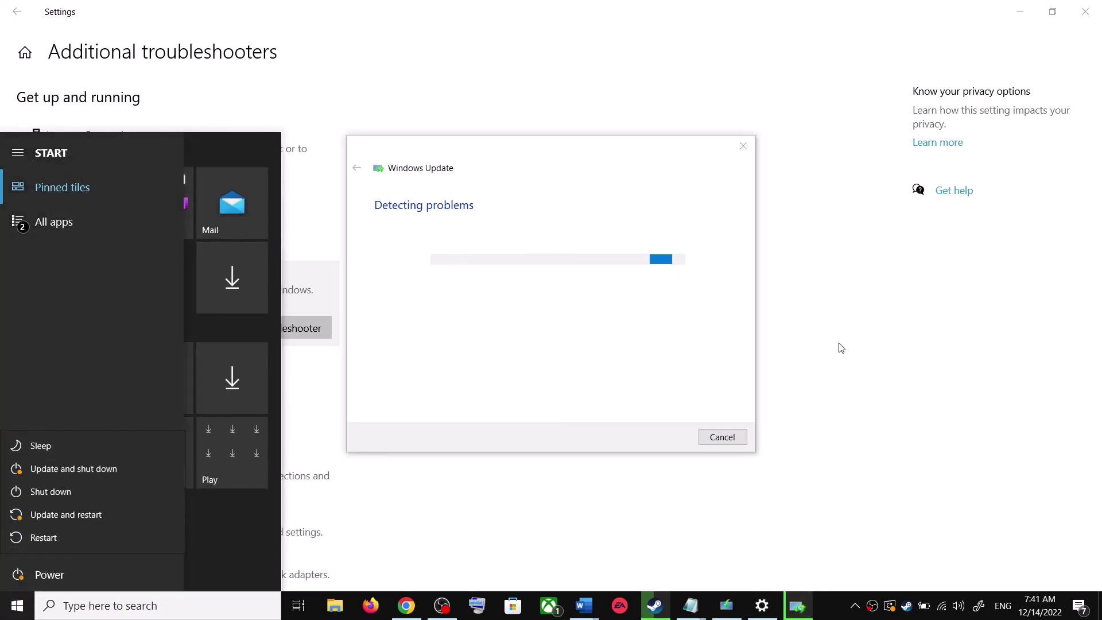
{"action": "left_click", "coordinate": [846, 246]}
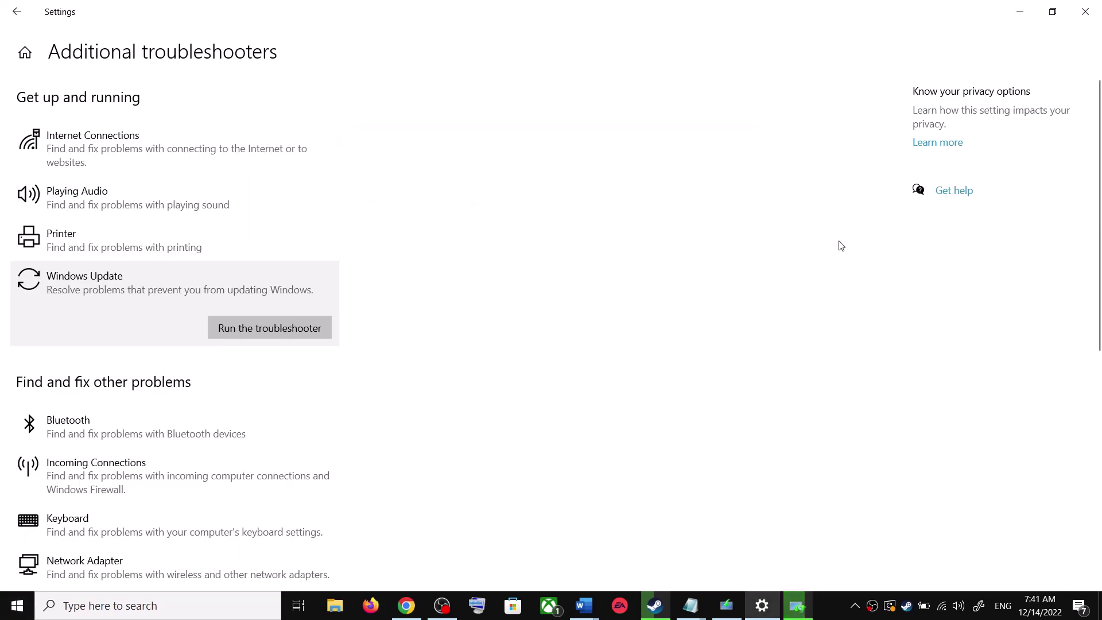
{"action": "left_click", "coordinate": [594, 609]}
Select the Step 2 Update Assistant link in the guide and show its Download Windows 10 page in Chrome
{"action": "left_click", "coordinate": [631, 545]}
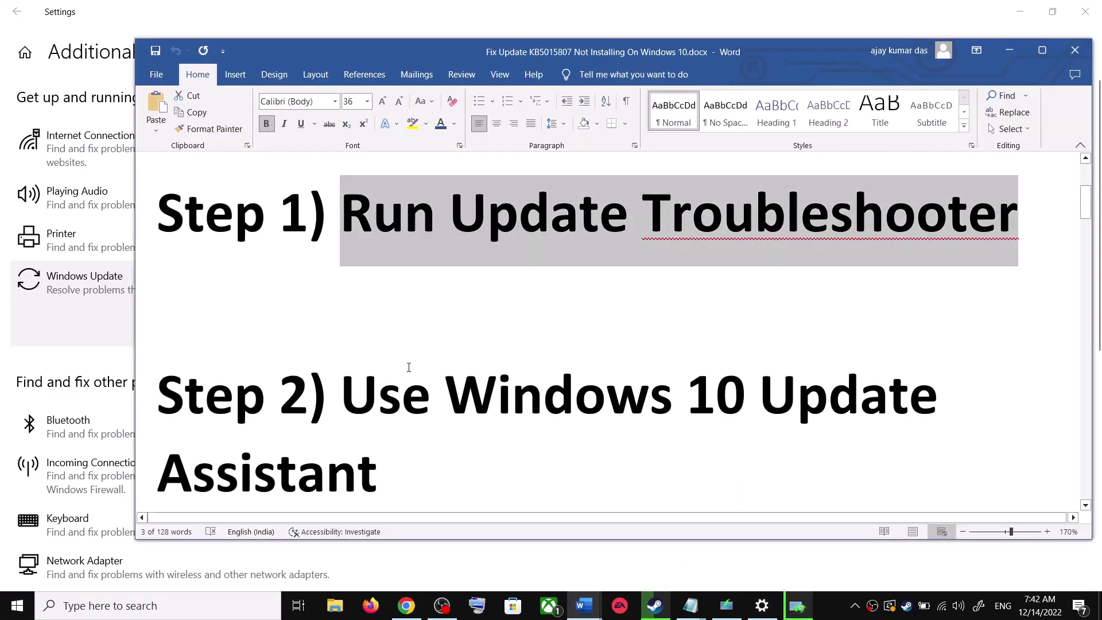
{"action": "scroll", "coordinate": [372, 400], "scroll_direction": "down", "scroll_amount": 1}
{"action": "left_click_drag", "start_coordinate": [343, 339], "coordinate": [401, 396]}
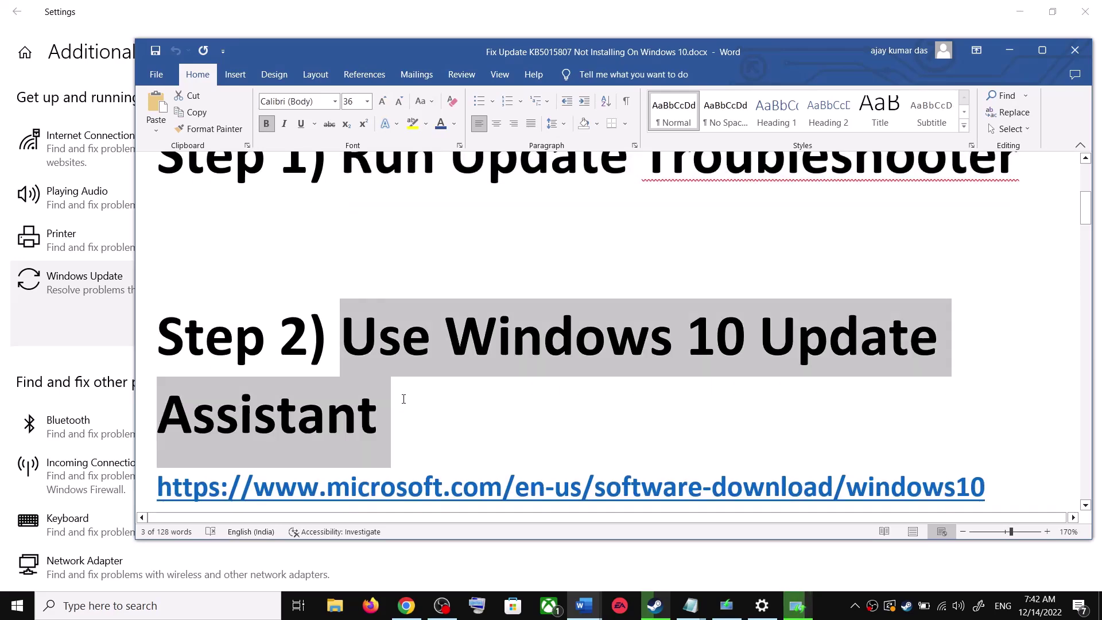
{"action": "scroll", "coordinate": [466, 446], "scroll_direction": "down", "scroll_amount": 1}
{"action": "triple_click", "coordinate": [991, 430]}
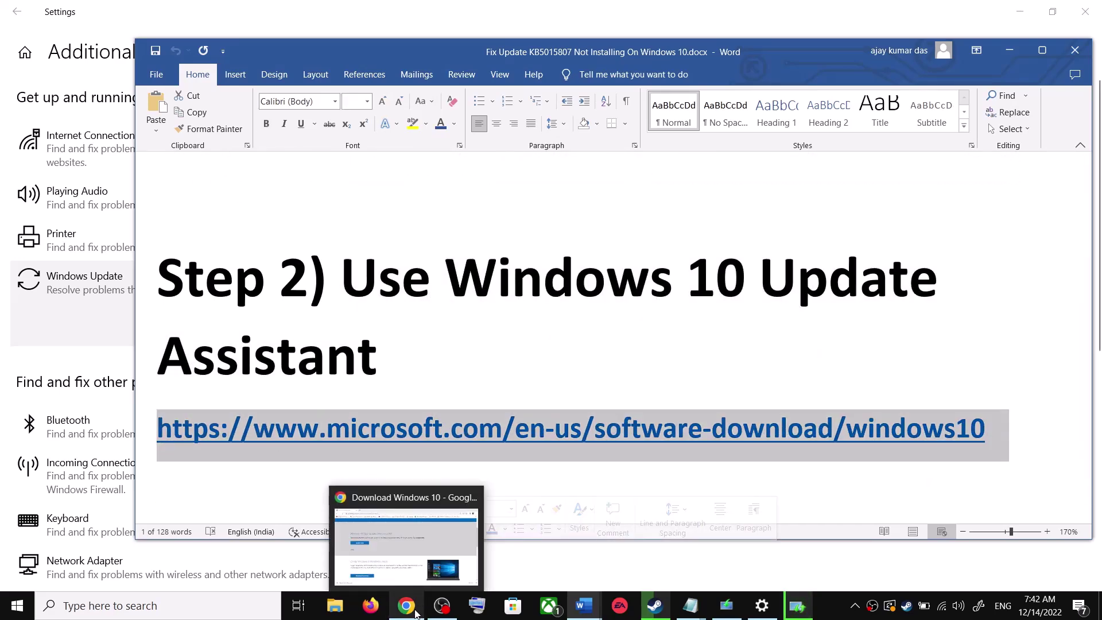
{"action": "left_click", "coordinate": [405, 545]}
{"action": "scroll", "coordinate": [287, 285], "scroll_direction": "up", "scroll_amount": 3}
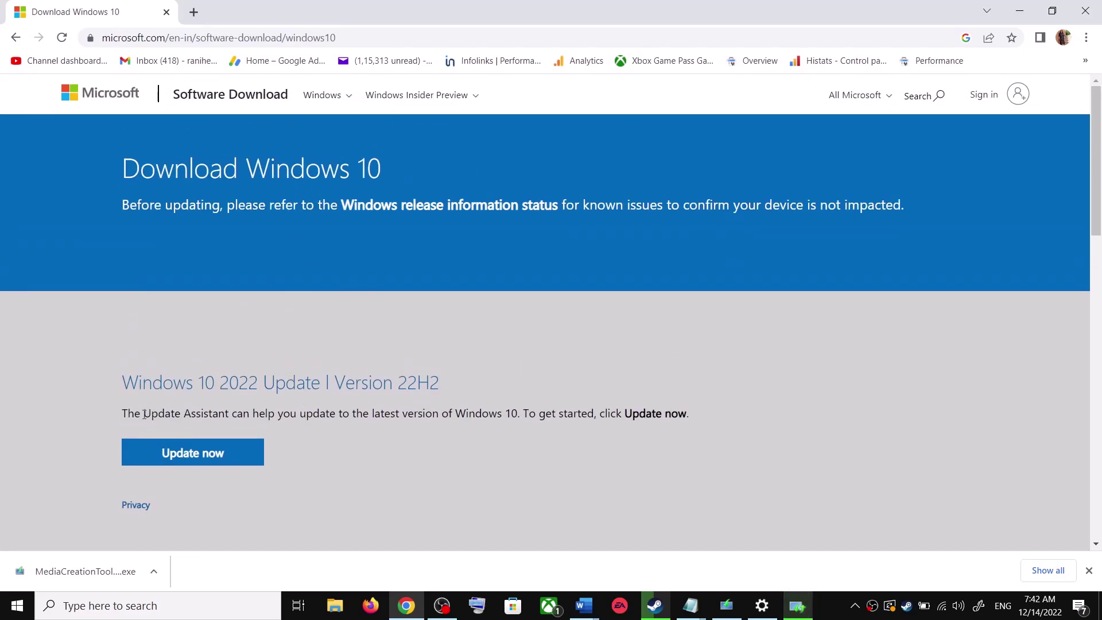
Download and run the Windows10Upgrade Update Assistant, closing it once it reports Windows 10 is up to date
{"action": "left_click_drag", "start_coordinate": [142, 413], "coordinate": [228, 415]}
{"action": "left_click", "coordinate": [219, 455]}
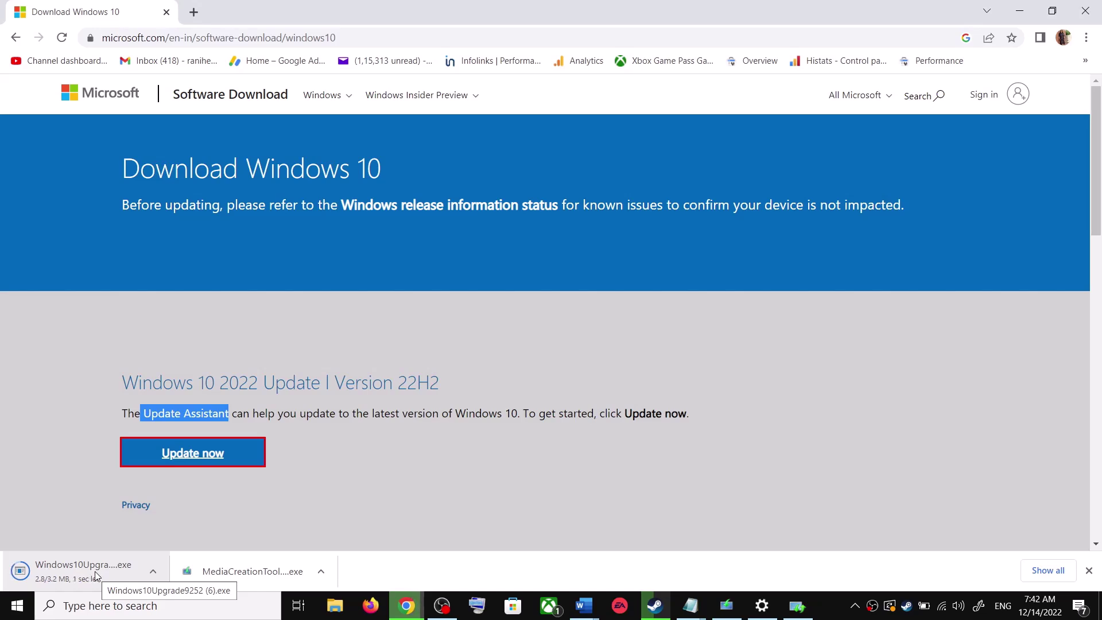
{"action": "left_click", "coordinate": [73, 576]}
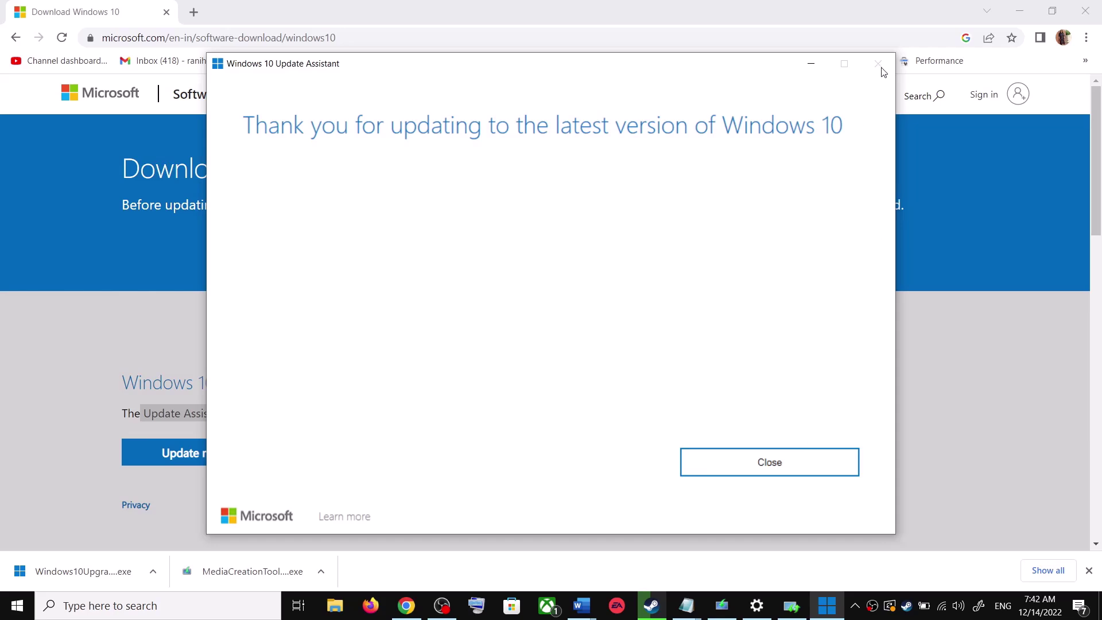
{"action": "left_click", "coordinate": [800, 464]}
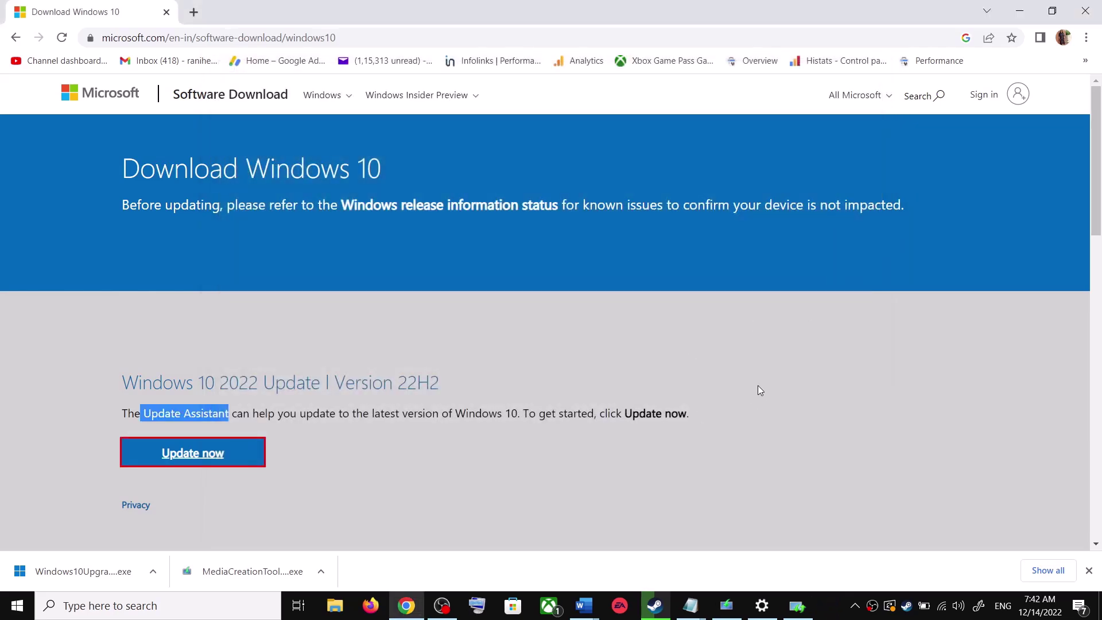
Select the Step 3 reset commands from SC config through net start appidsvc and copy them
{"action": "mouse_move", "coordinate": [583, 606]}
{"action": "left_click", "coordinate": [684, 571]}
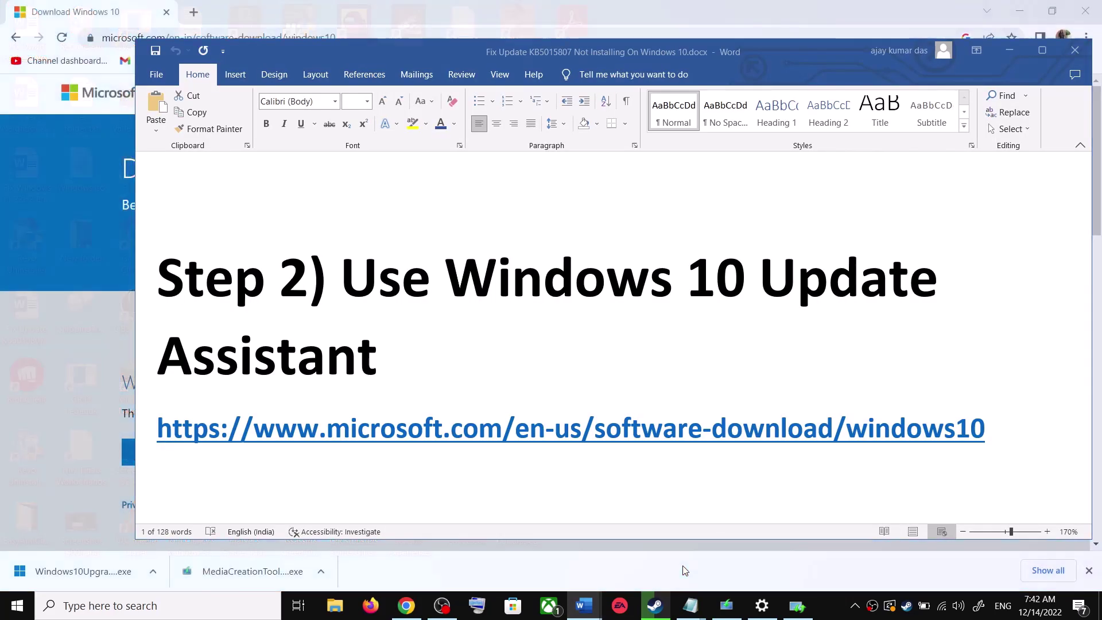
{"action": "scroll", "coordinate": [450, 387], "scroll_direction": "down", "scroll_amount": 3}
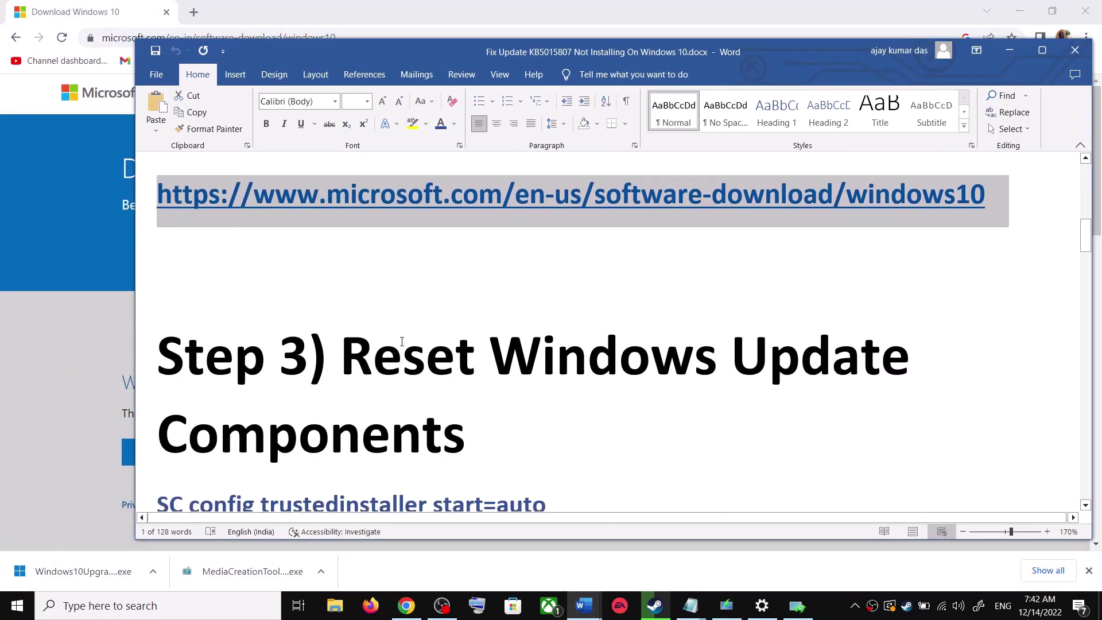
{"action": "left_click_drag", "start_coordinate": [349, 356], "coordinate": [474, 423]}
{"action": "scroll", "coordinate": [402, 402], "scroll_direction": "down", "scroll_amount": 2}
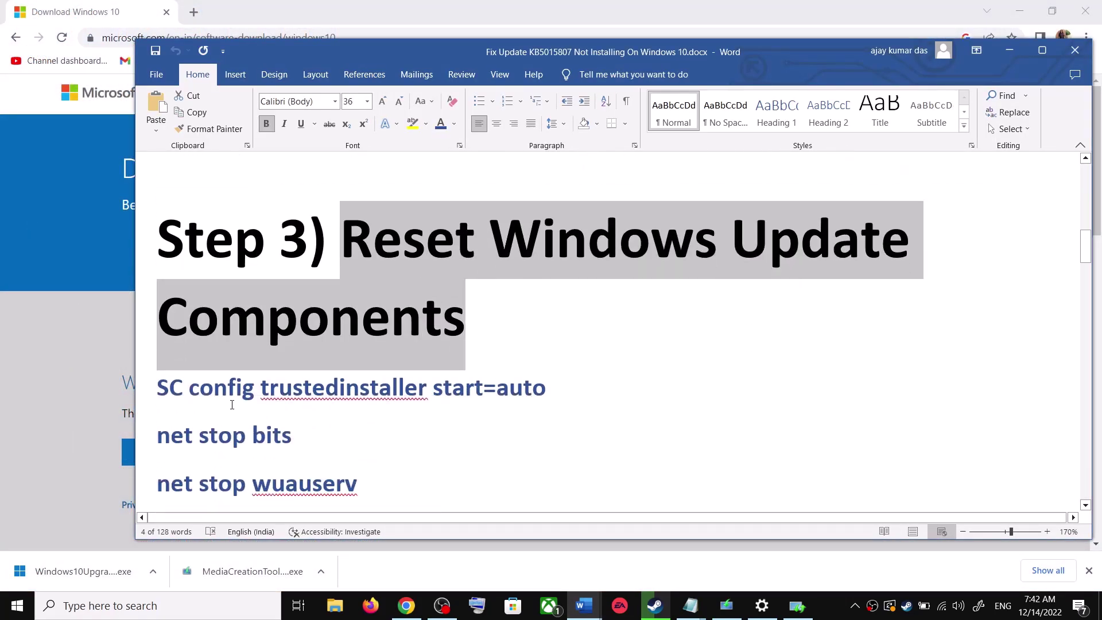
{"action": "left_click", "coordinate": [167, 388]}
{"action": "left_click_drag", "start_coordinate": [159, 388], "coordinate": [359, 481]}
{"action": "scroll", "coordinate": [344, 402], "scroll_direction": "down", "scroll_amount": 1}
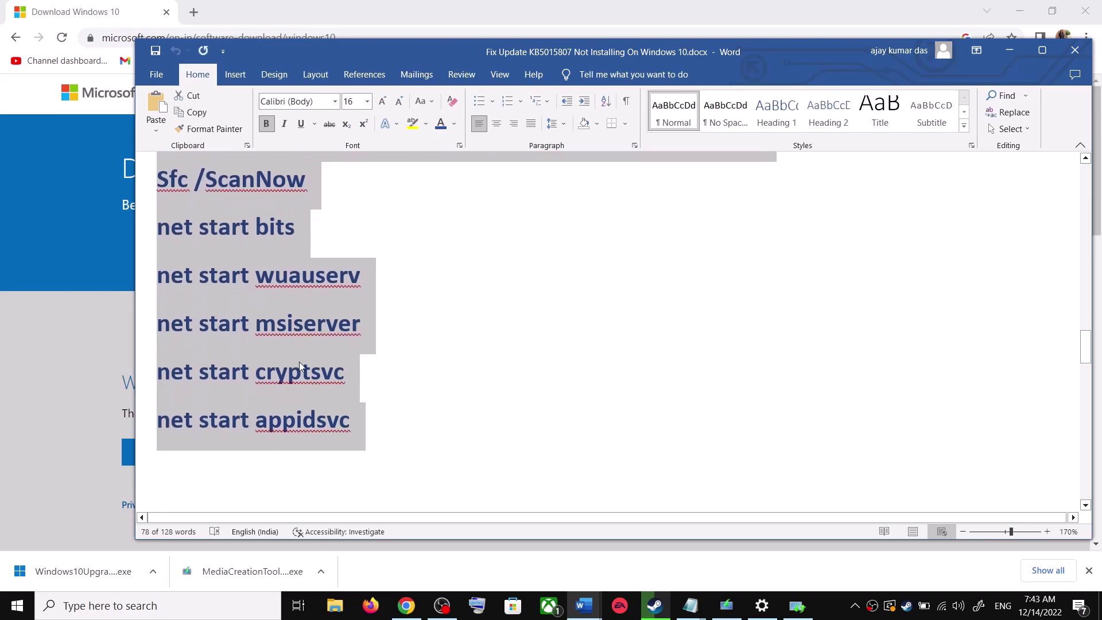
{"action": "right_click", "coordinate": [292, 322]}
{"action": "left_click", "coordinate": [337, 373]}
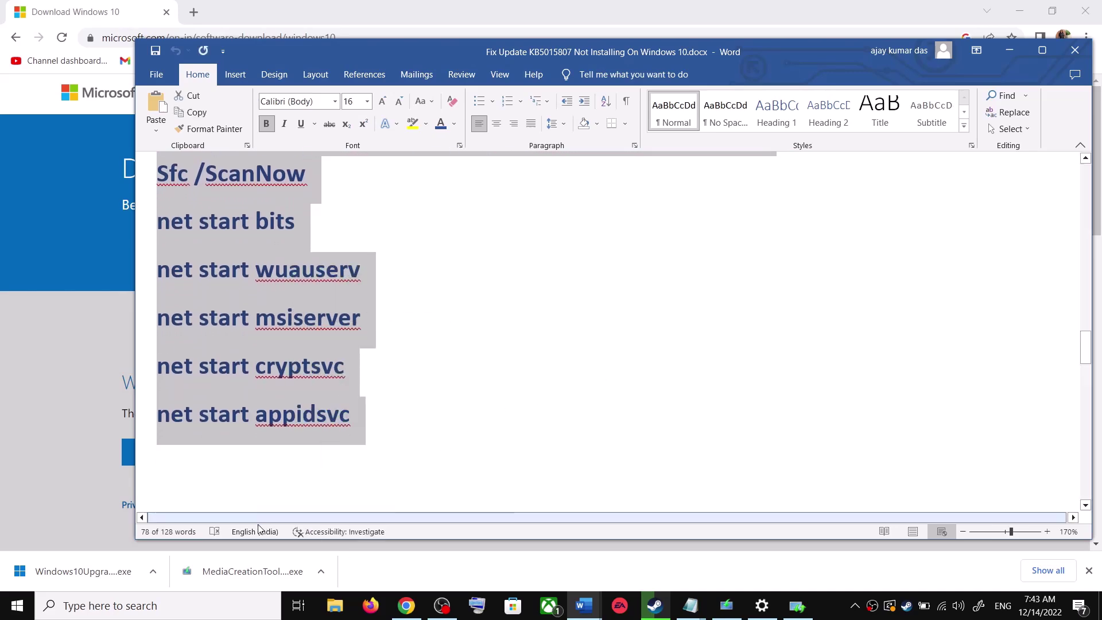
Paste the reset commands into a new Notepad file and start saving it to the Desktop
{"action": "left_click", "coordinate": [194, 605]}
{"action": "type", "text": "ote"}
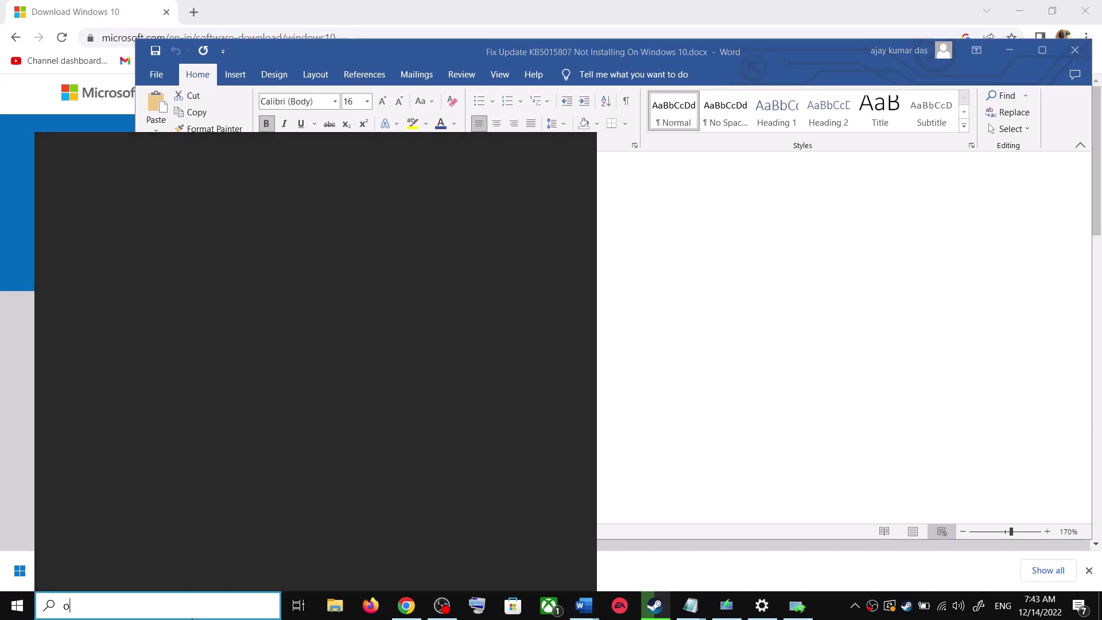
{"action": "left_click", "coordinate": [185, 204]}
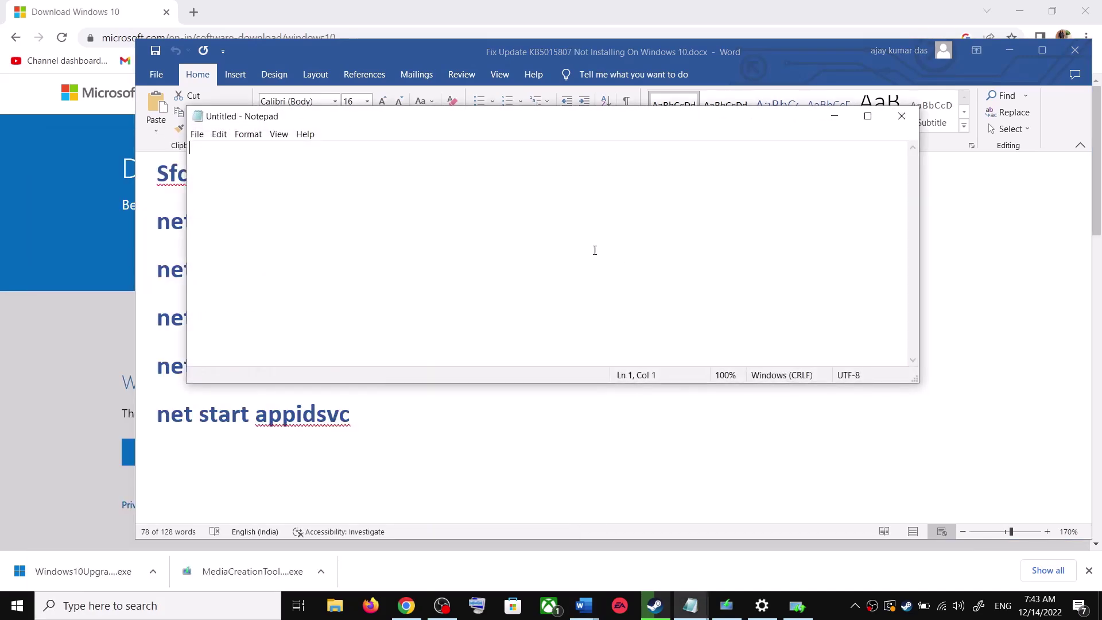
{"action": "key", "text": "ctrl+v"}
{"action": "scroll", "coordinate": [338, 267], "scroll_direction": "up", "scroll_amount": 3}
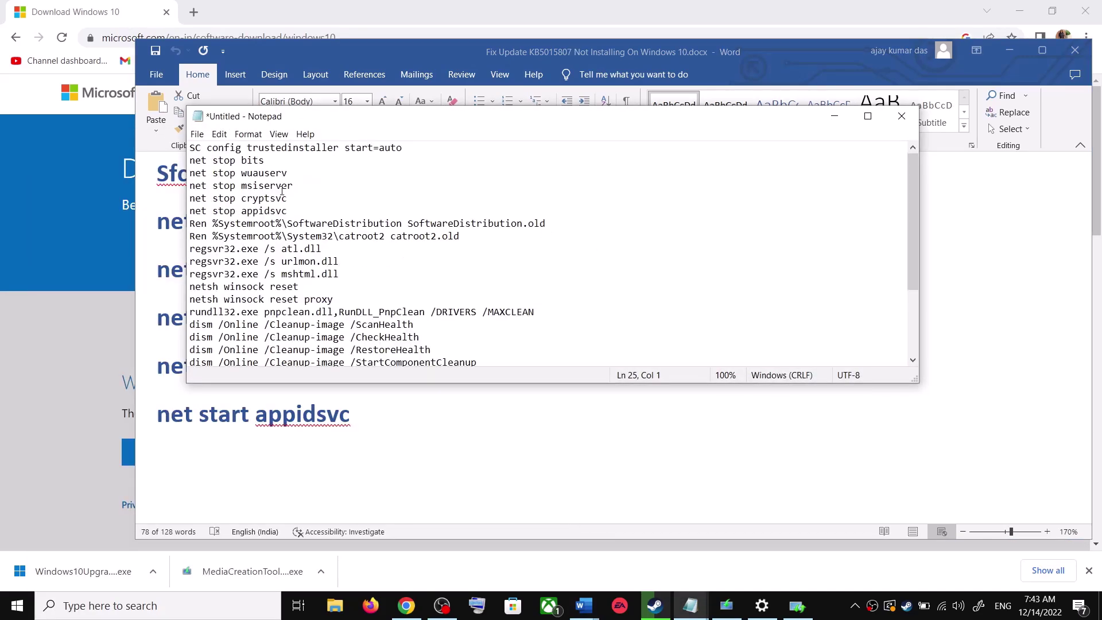
{"action": "left_click", "coordinate": [197, 133]}
{"action": "left_click", "coordinate": [225, 206]}
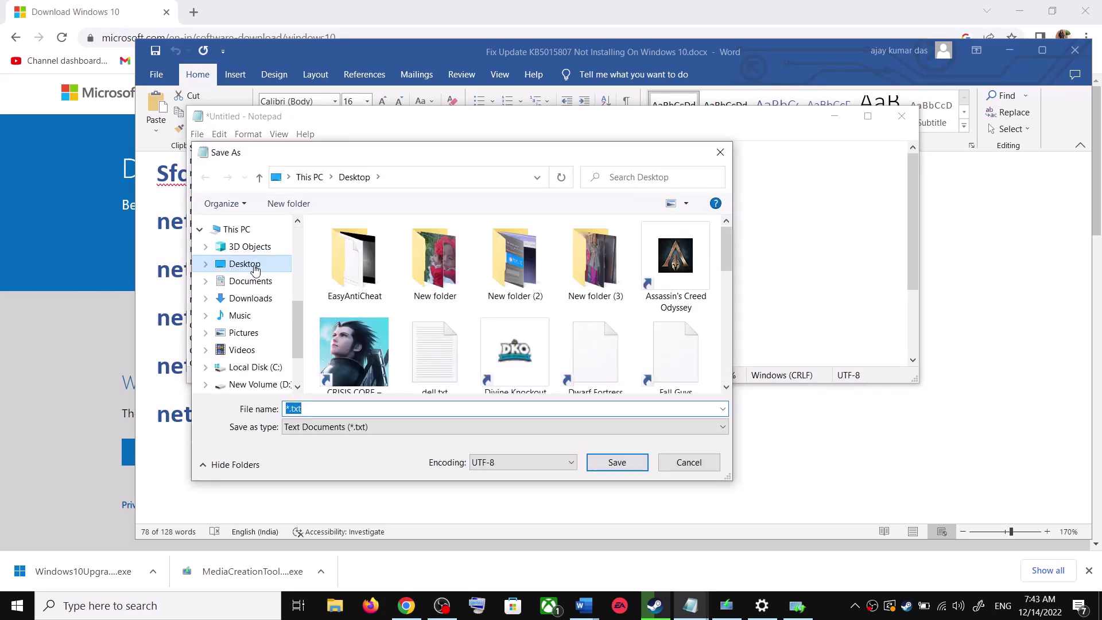
{"action": "left_click", "coordinate": [255, 270]}
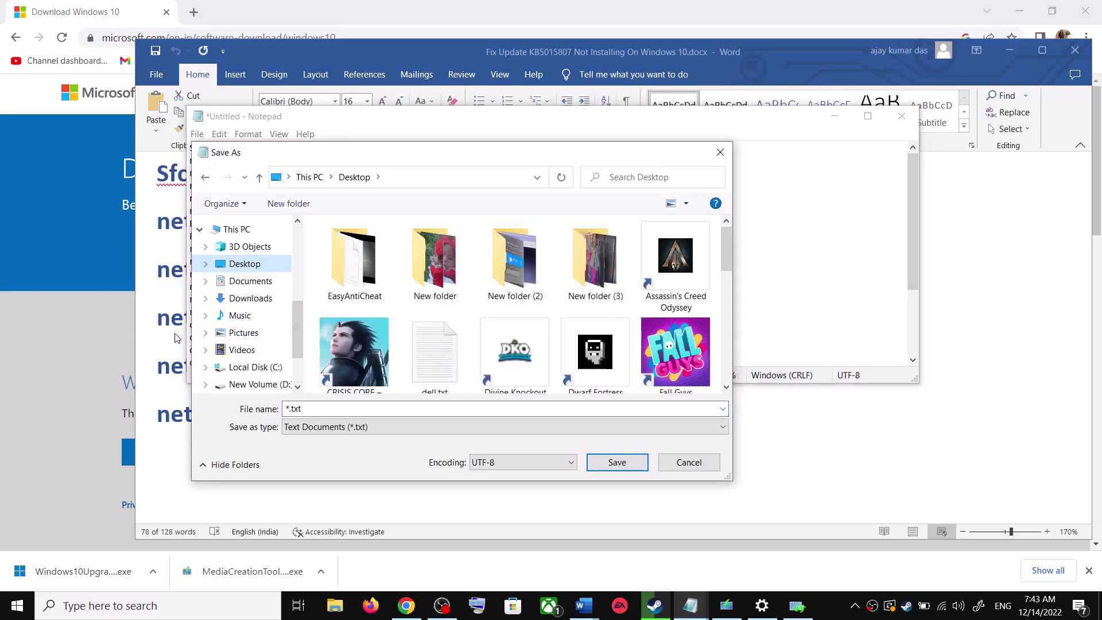
Copy the file name Wufix.bat from the Word guide and return to the Save As dialog
{"action": "key", "text": "alt+Tab"}
{"action": "scroll", "coordinate": [613, 417], "scroll_direction": "down", "scroll_amount": 3}
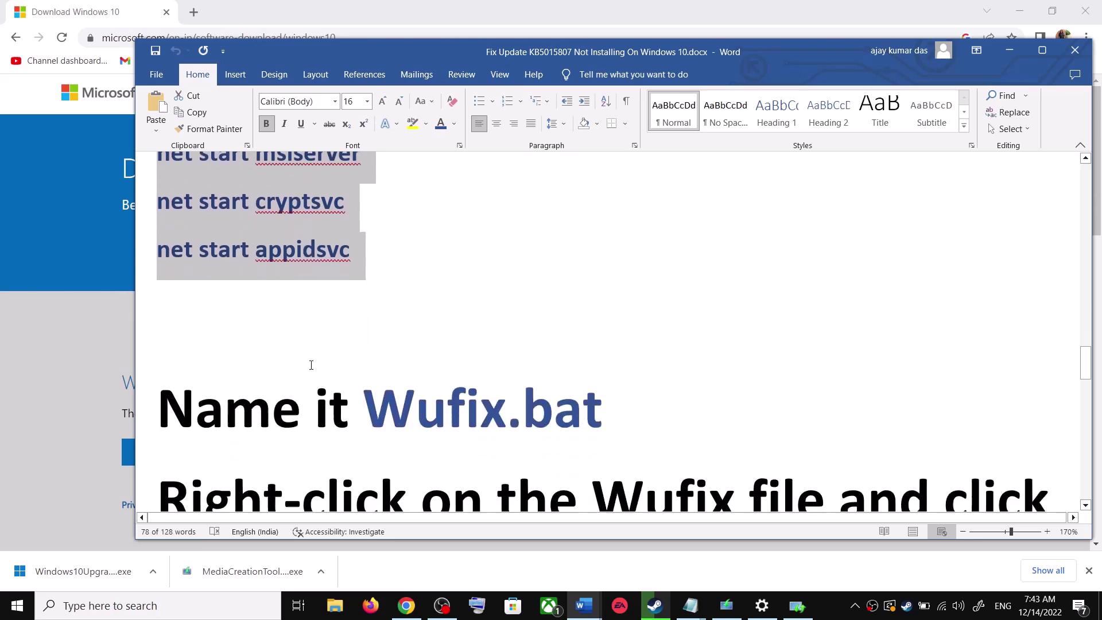
{"action": "left_click_drag", "start_coordinate": [613, 417], "coordinate": [422, 400]}
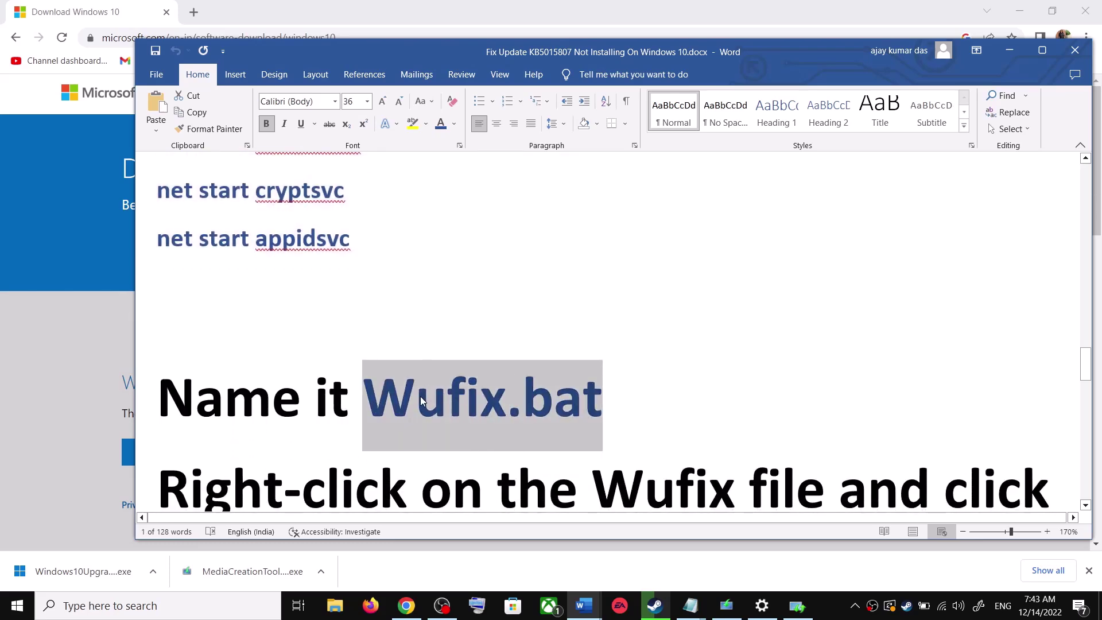
{"action": "key", "text": "ctrl+c"}
{"action": "key", "text": "alt+Tab"}
Save the script on the Desktop as Wufix.bat with type All Files (*.*), then show the desktop
{"action": "left_click", "coordinate": [399, 408]}
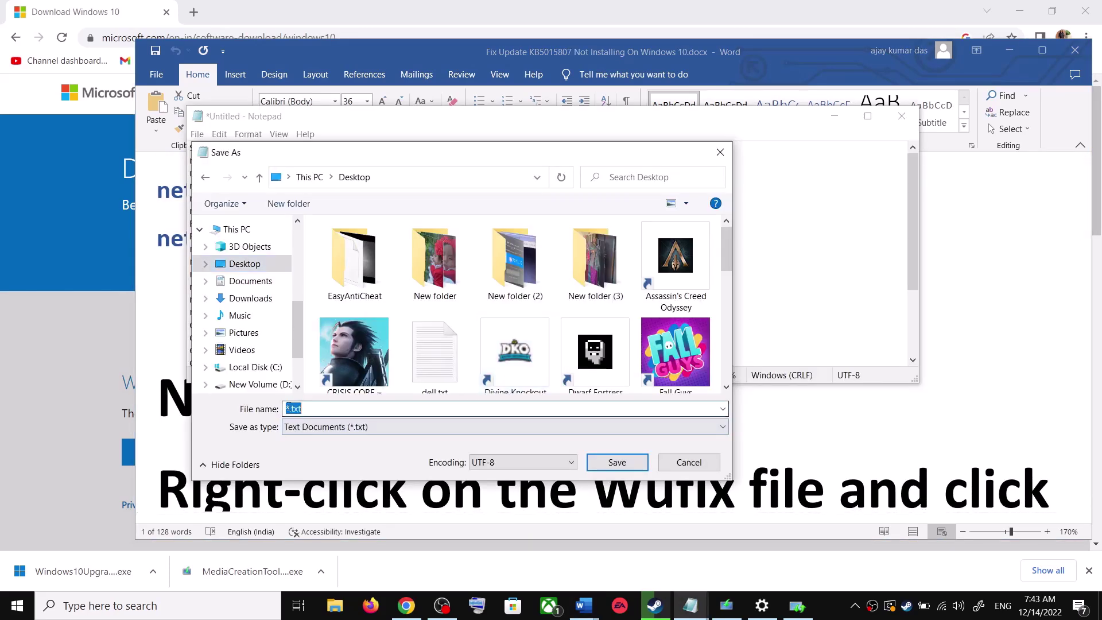
{"action": "key", "text": "ctrl+v"}
{"action": "left_click", "coordinate": [337, 436]}
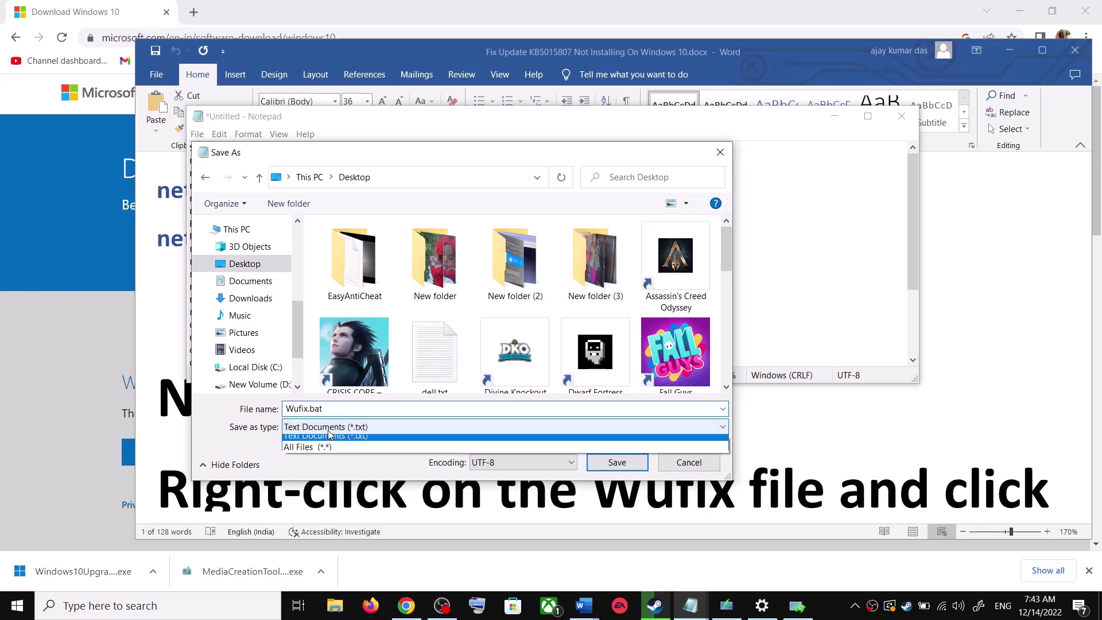
{"action": "left_click", "coordinate": [312, 451]}
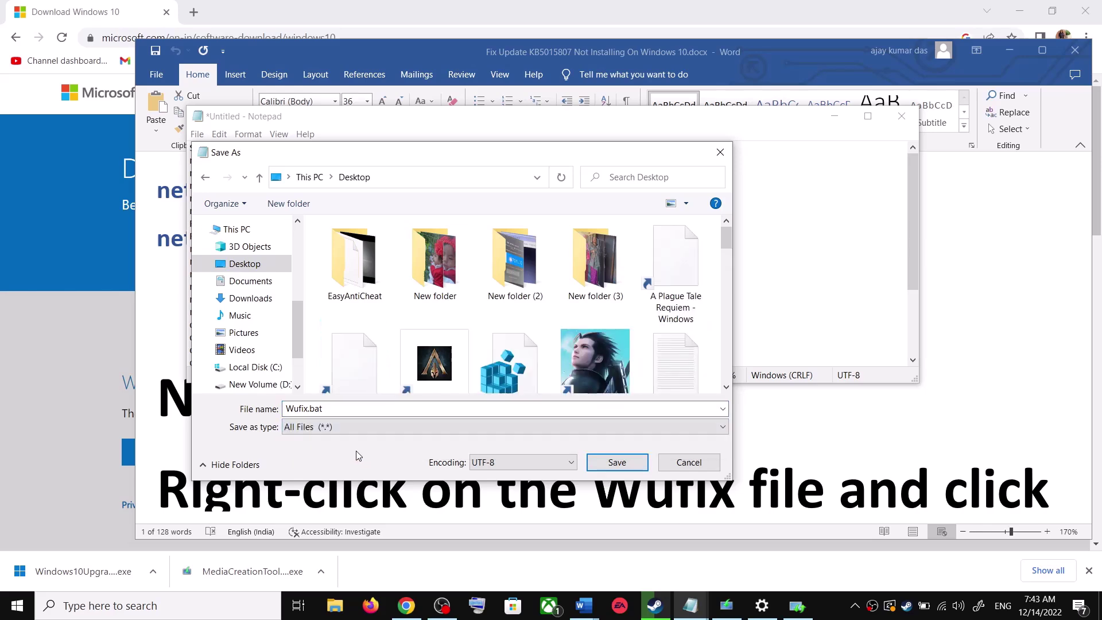
{"action": "left_click", "coordinate": [623, 463]}
{"action": "key", "text": "super+d"}
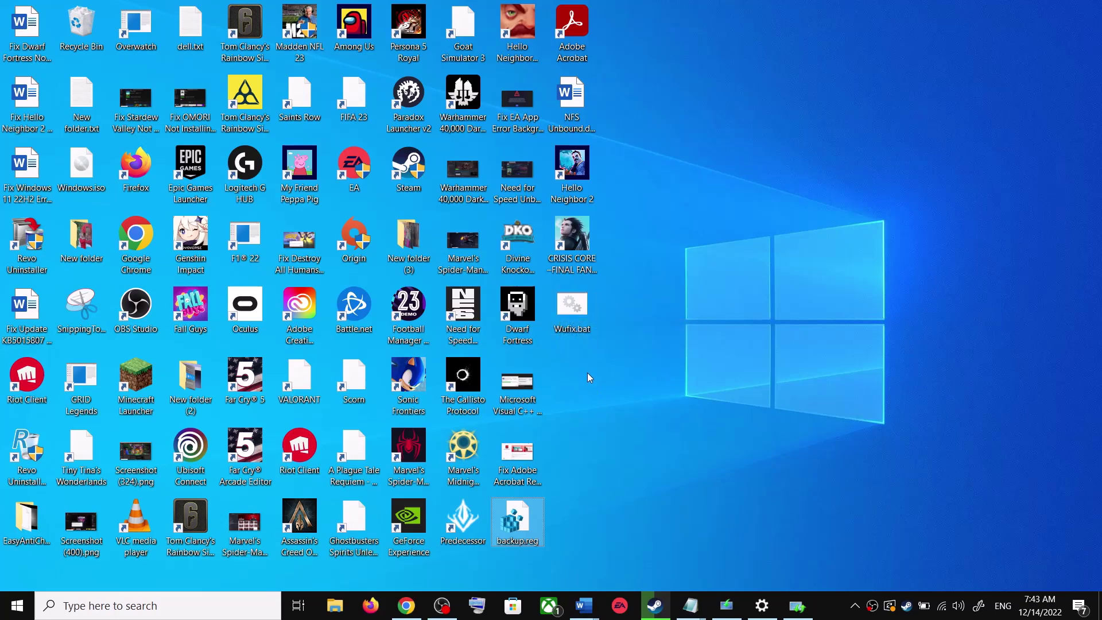
Launch the desktop's Wufix.bat script using Run as administrator
{"action": "left_click", "coordinate": [579, 315]}
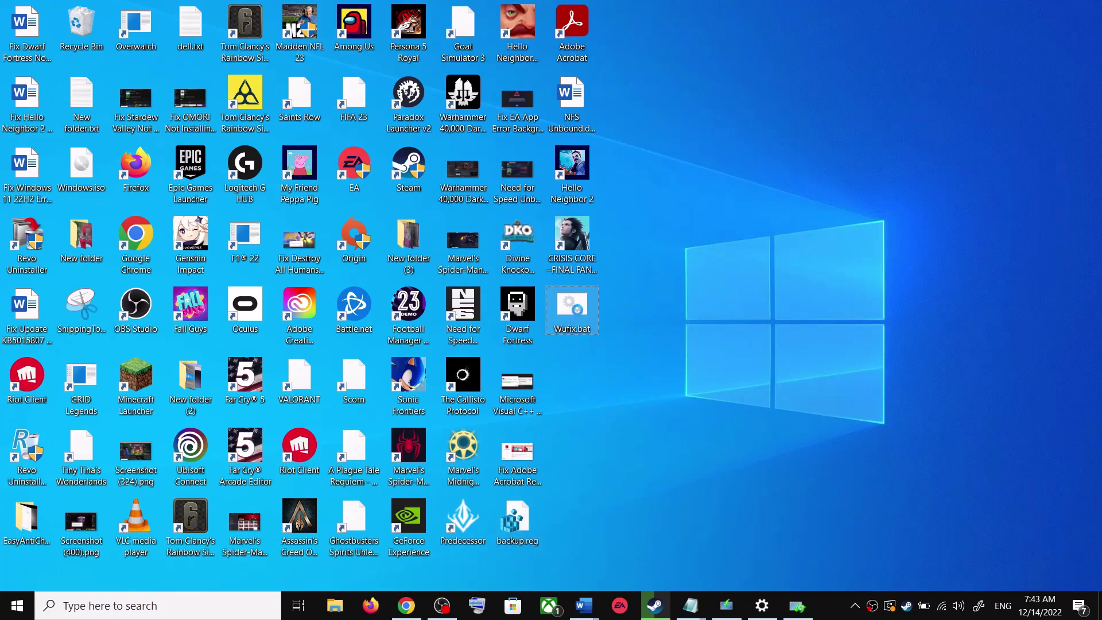
{"action": "right_click", "coordinate": [578, 308]}
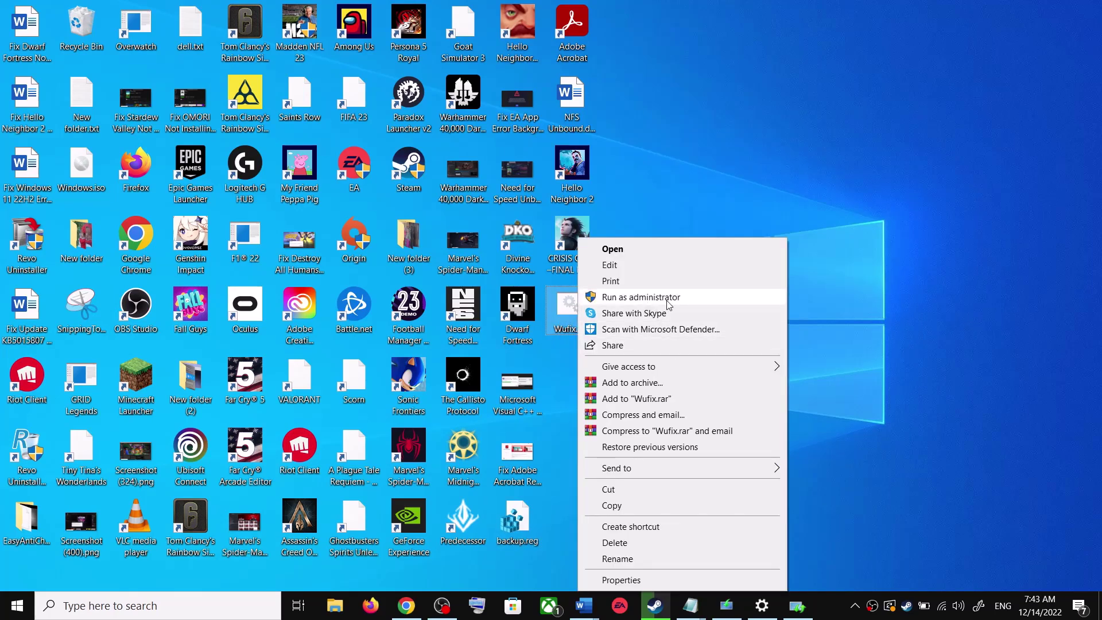
{"action": "left_click", "coordinate": [656, 200]}
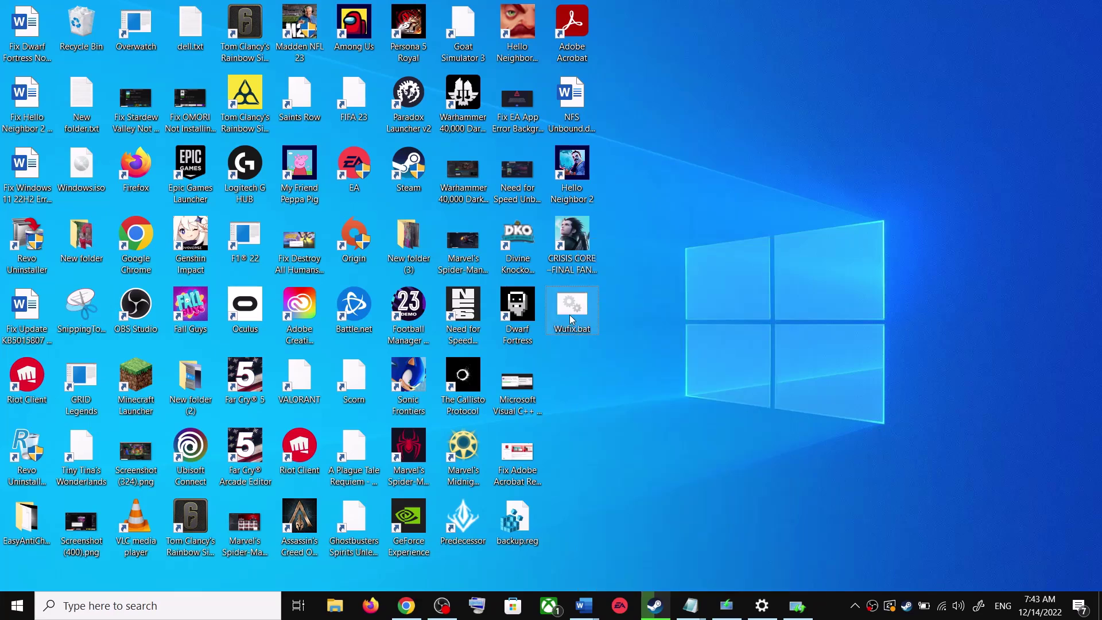
{"action": "right_click", "coordinate": [571, 320]}
{"action": "left_click", "coordinate": [646, 303]}
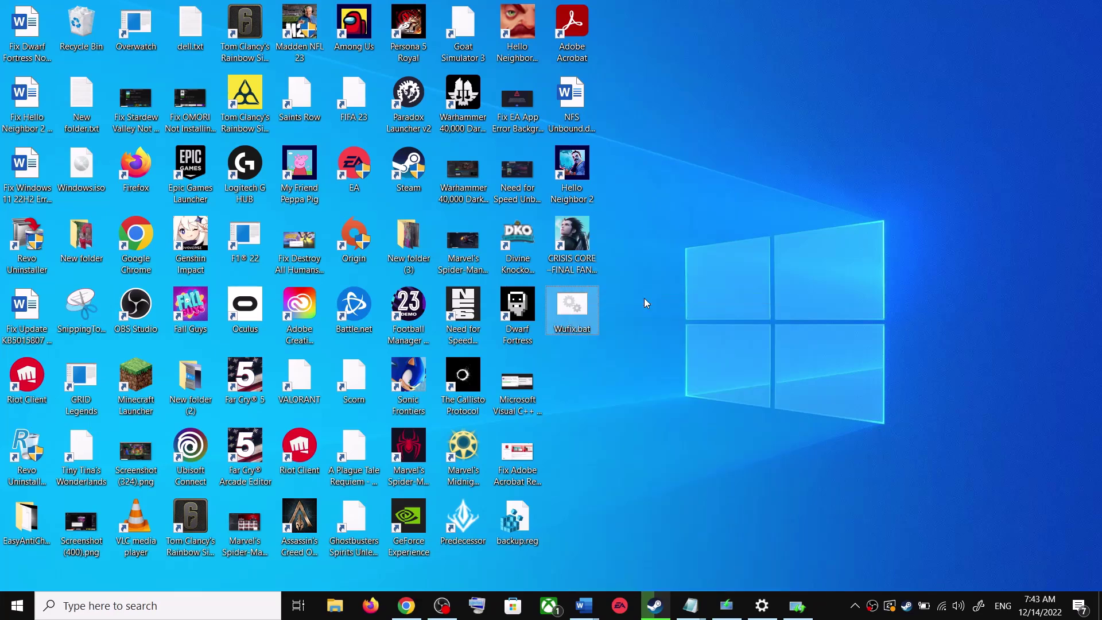
{"action": "left_click", "coordinate": [614, 391]}
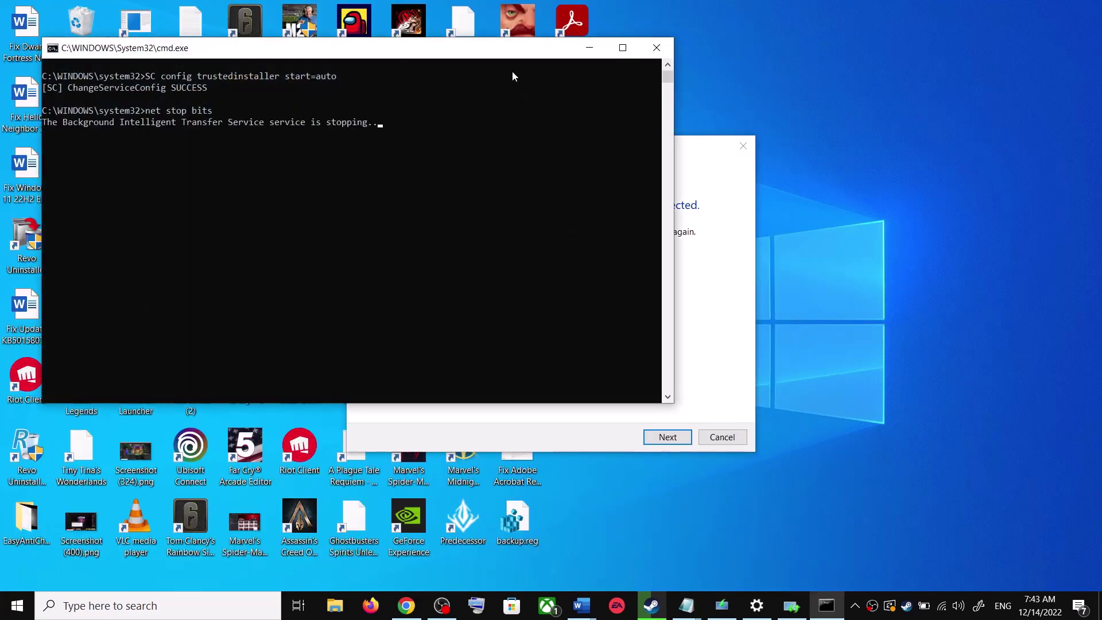
Reposition the Command Prompt window while Wufix.bat resets services, Winsock and starts the DISM scan
{"action": "left_click_drag", "start_coordinate": [500, 52], "coordinate": [621, 152]}
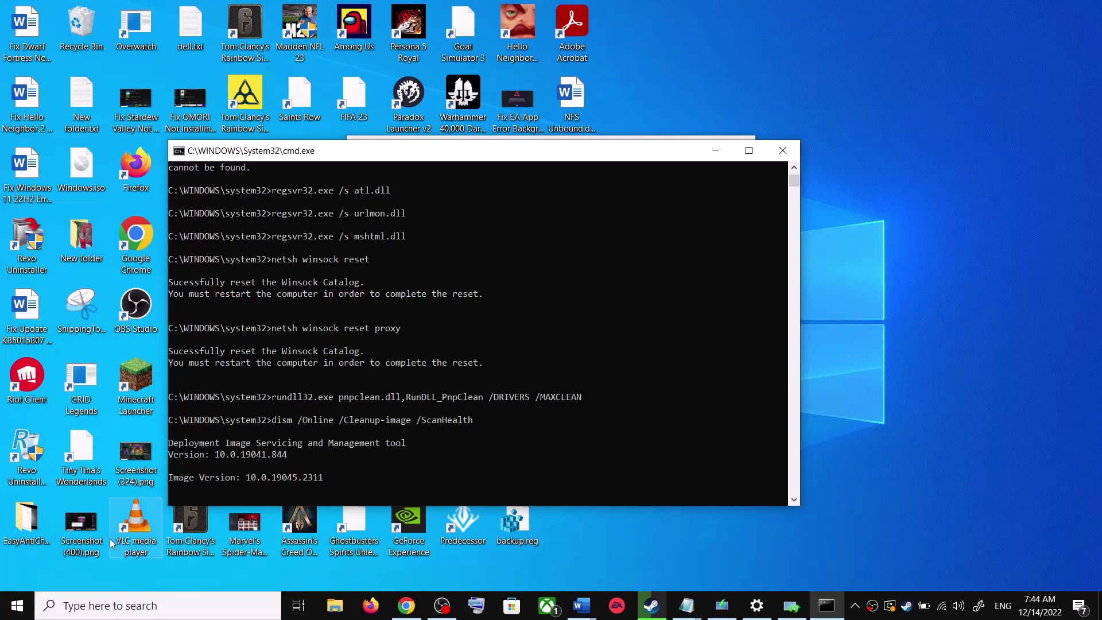
{"action": "left_click", "coordinate": [17, 606]}
Check the restart options, close the Settings window from the taskbar, and bring the KB5015807 guide forward
{"action": "left_click", "coordinate": [23, 579]}
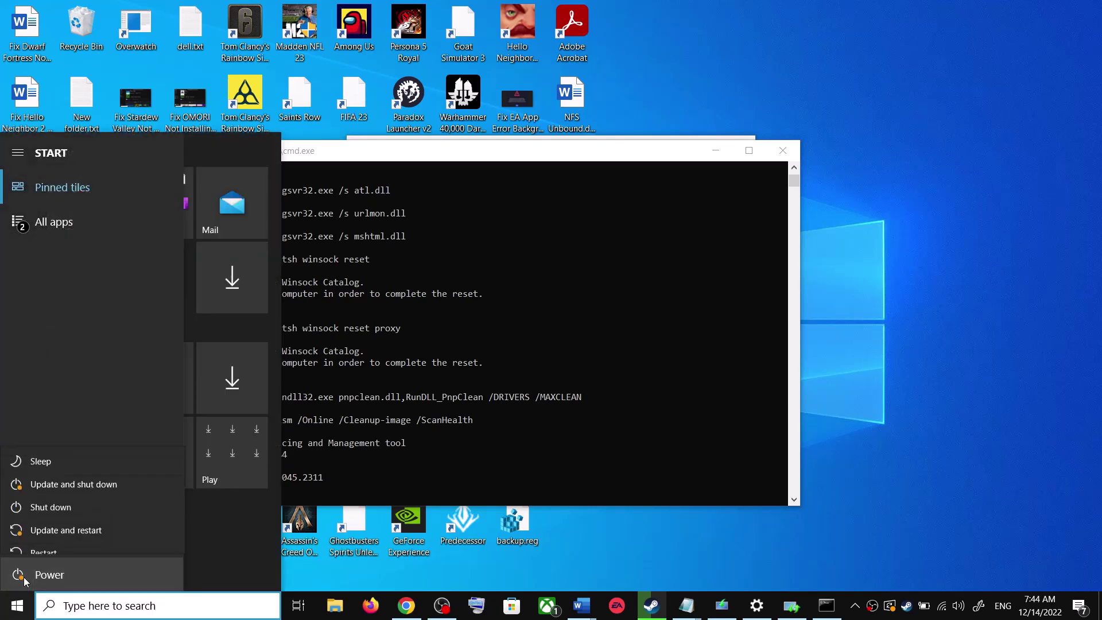
{"action": "left_click", "coordinate": [913, 392]}
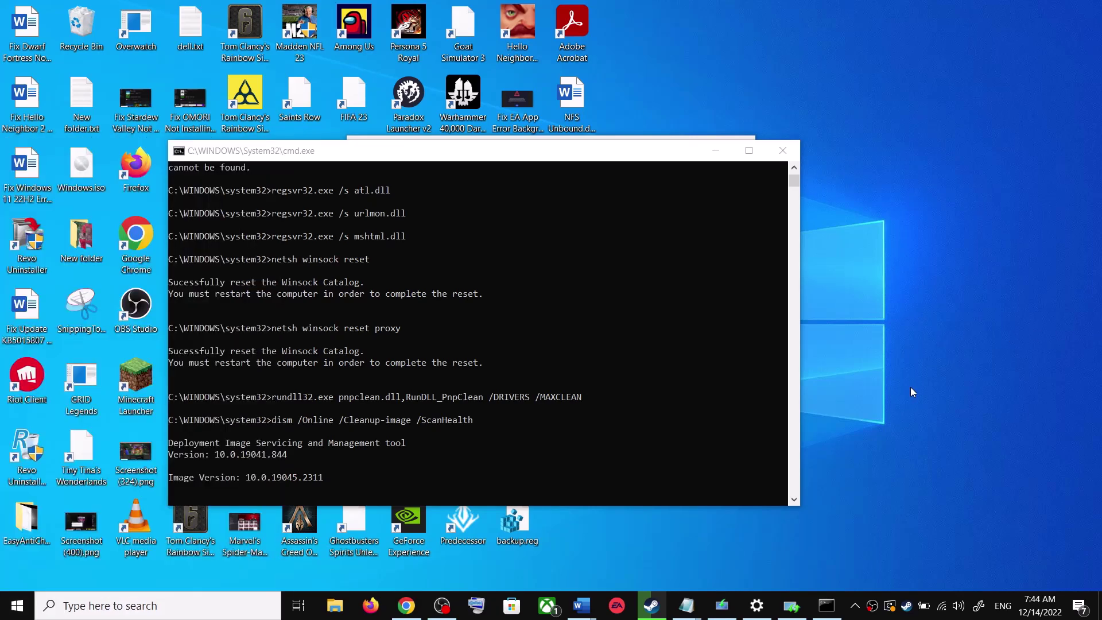
{"action": "right_click", "coordinate": [755, 609]}
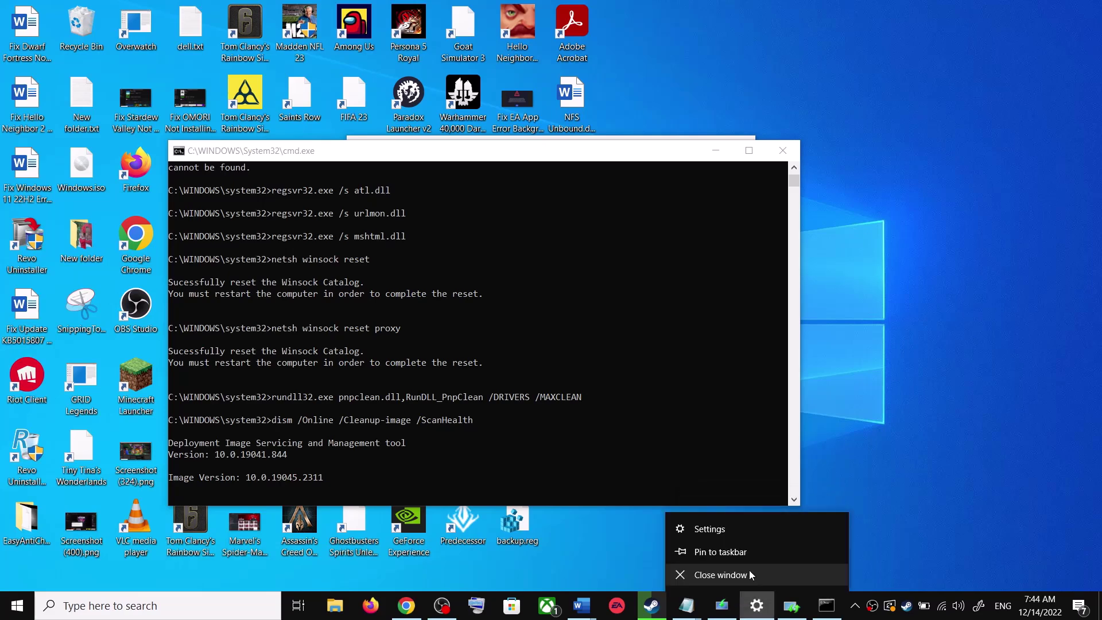
{"action": "left_click", "coordinate": [753, 575]}
{"action": "mouse_move", "coordinate": [597, 608]}
{"action": "left_click", "coordinate": [645, 500]}
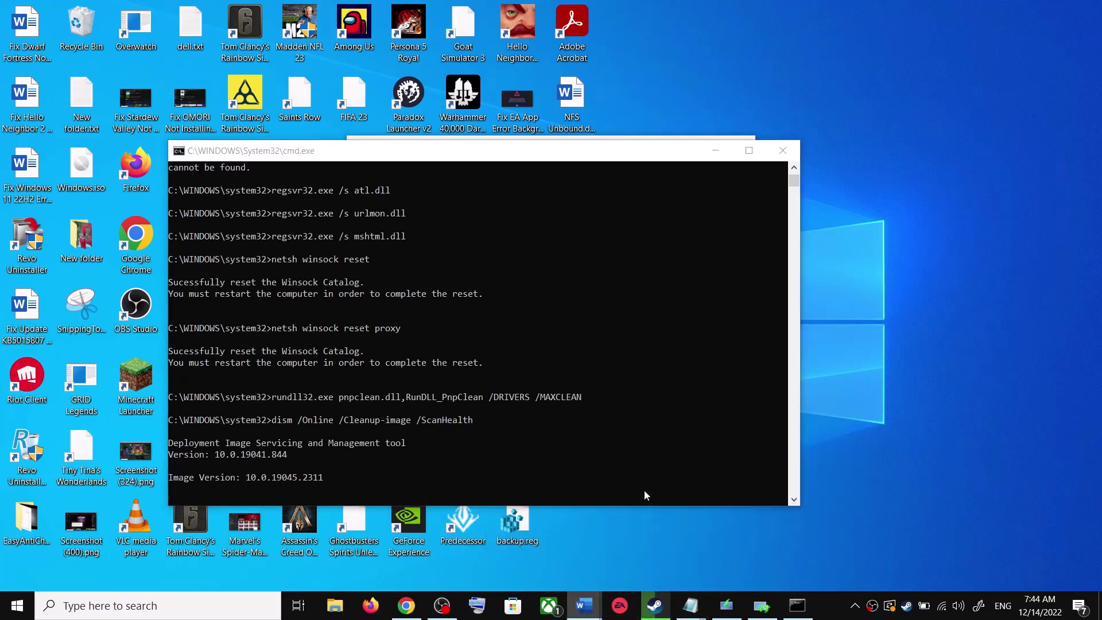
Scroll down to Step 4 and highlight 'Use Media Creation Tool'
{"action": "scroll", "coordinate": [552, 374], "scroll_direction": "down", "scroll_amount": 5}
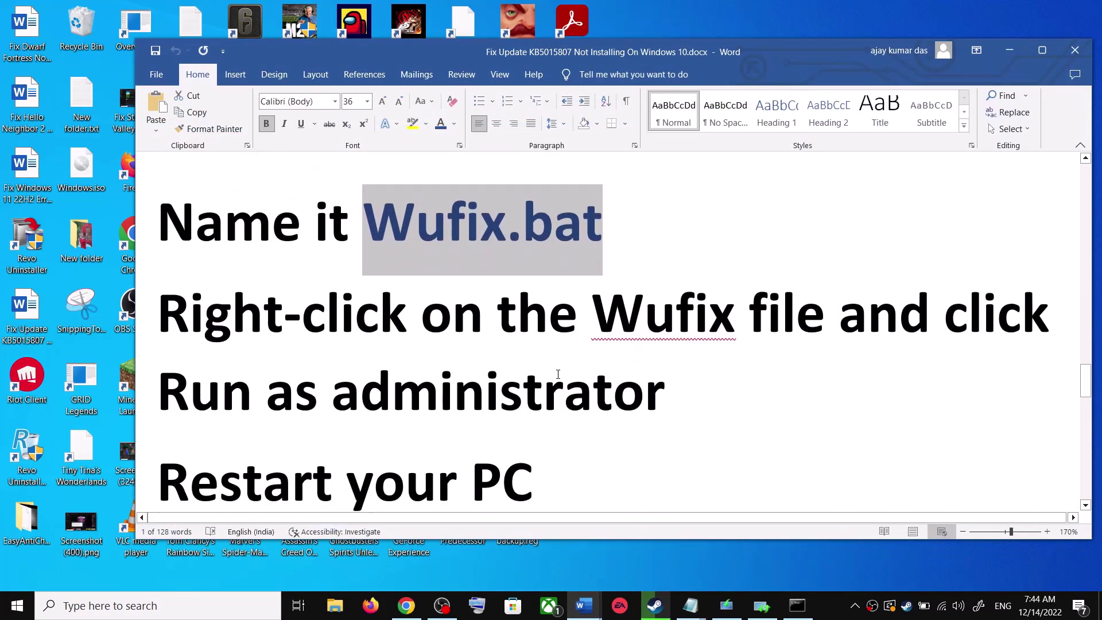
{"action": "scroll", "coordinate": [558, 374], "scroll_direction": "down", "scroll_amount": 2}
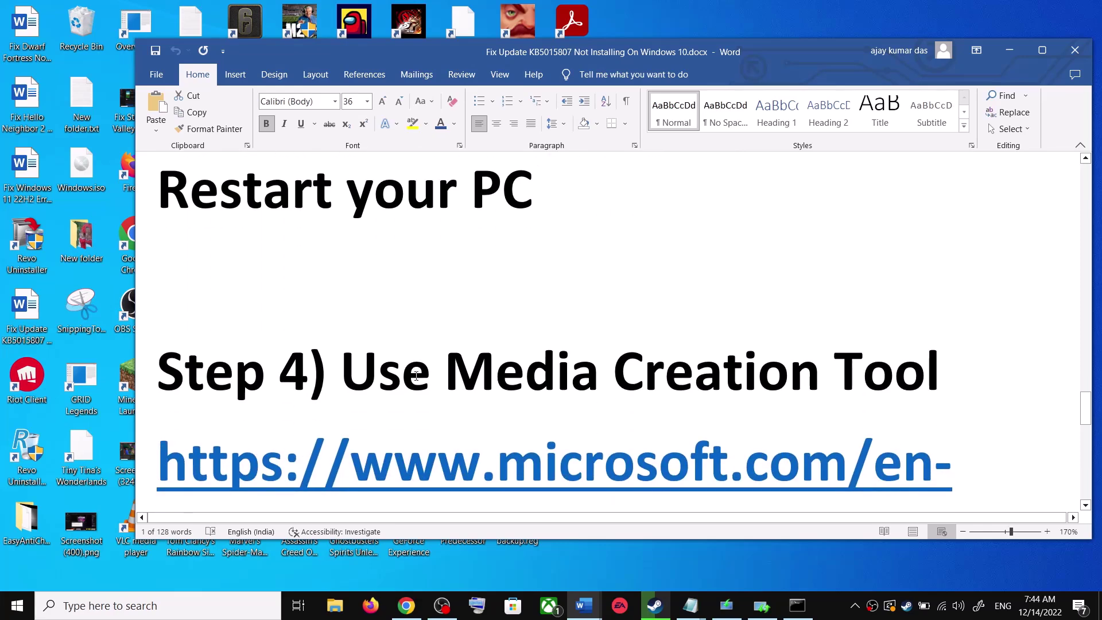
{"action": "left_click_drag", "start_coordinate": [661, 381], "coordinate": [908, 383]}
{"action": "scroll", "coordinate": [549, 402], "scroll_direction": "down", "scroll_amount": 3}
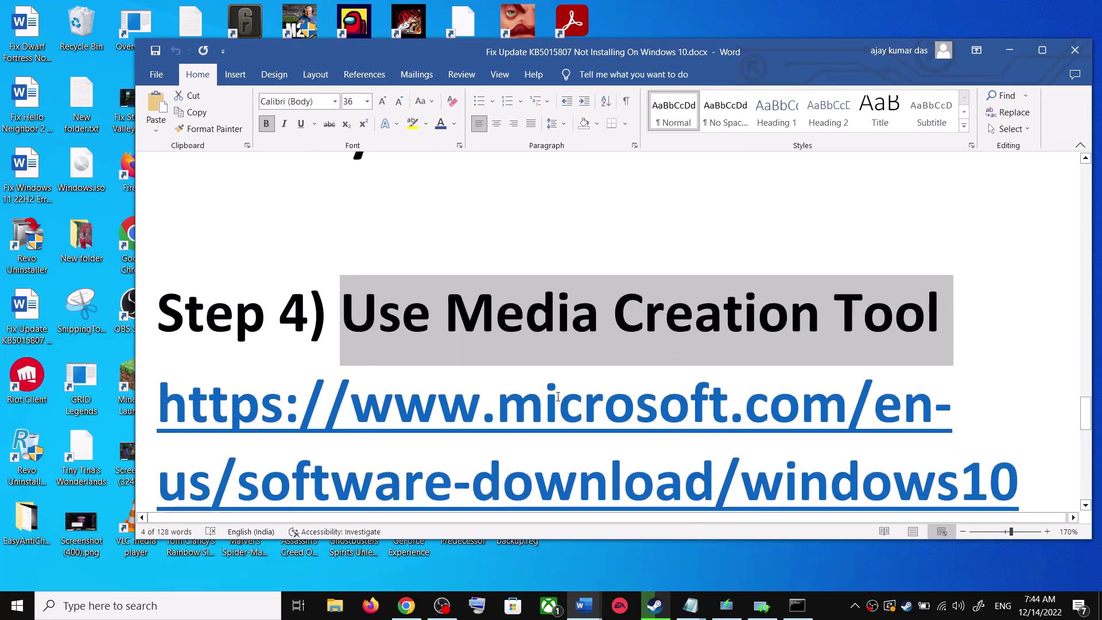
Switch to the Windows 10 download page in Chrome and scroll down it
{"action": "left_click", "coordinate": [406, 606]}
{"action": "scroll", "coordinate": [206, 339], "scroll_direction": "down", "scroll_amount": 2}
{"action": "scroll", "coordinate": [213, 346], "scroll_direction": "down", "scroll_amount": 2}
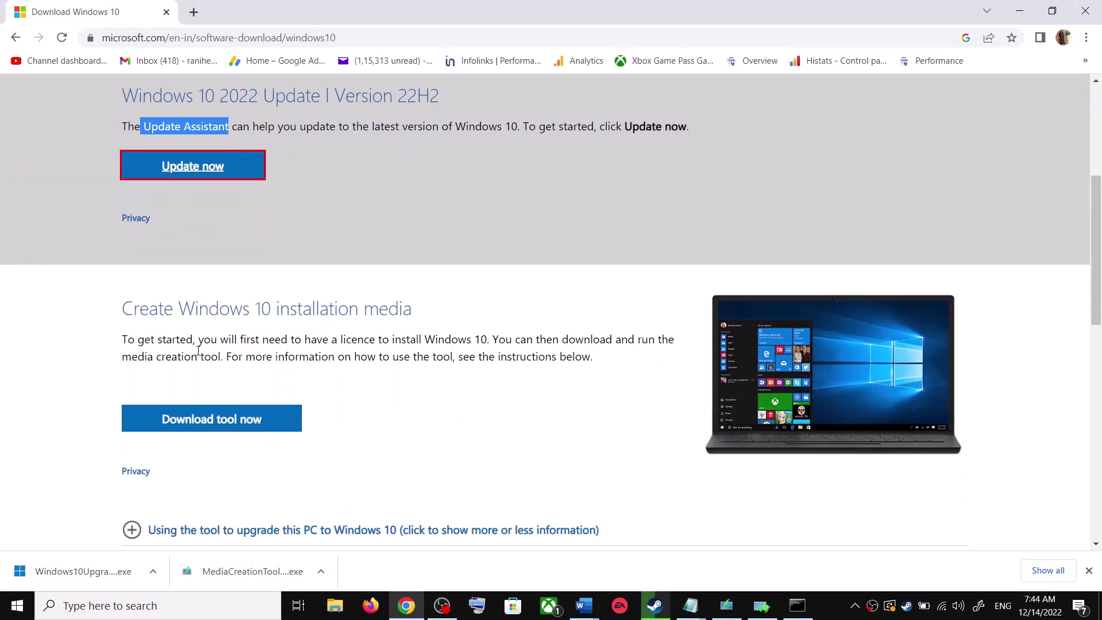
Highlight 'media creation tool' on the page and run the downloaded MediaCreationTool.exe
{"action": "left_click_drag", "start_coordinate": [133, 358], "coordinate": [229, 359]}
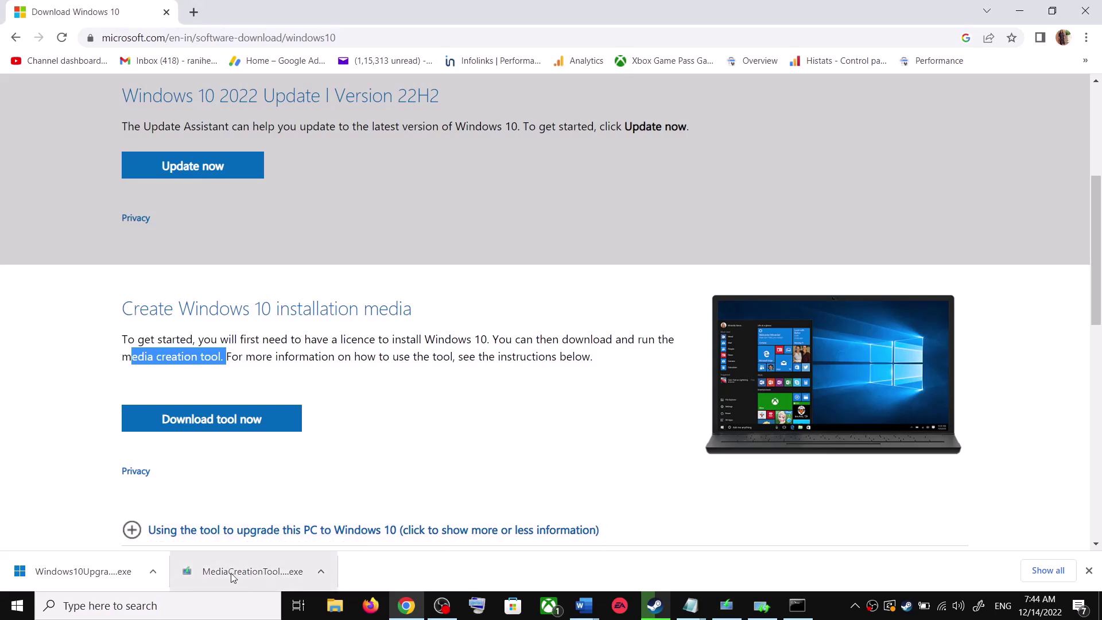
{"action": "left_click", "coordinate": [726, 609]}
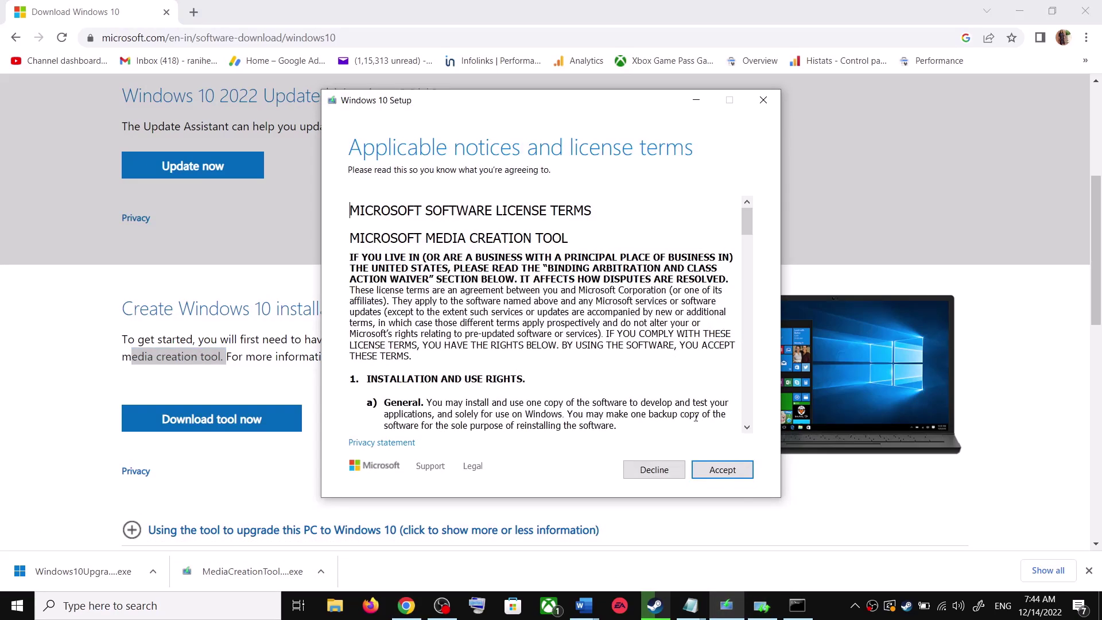
Accept the license, continue with 'Upgrade this PC now', then return to the KB5015807 guide in Word
{"action": "left_click", "coordinate": [722, 469]}
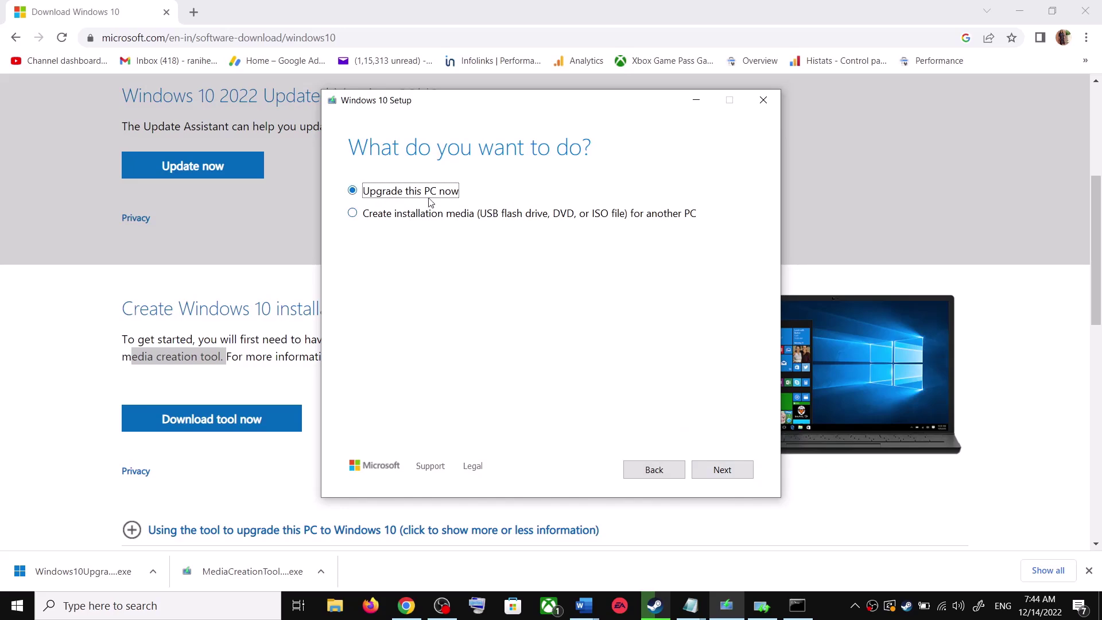
{"action": "left_click", "coordinate": [731, 470]}
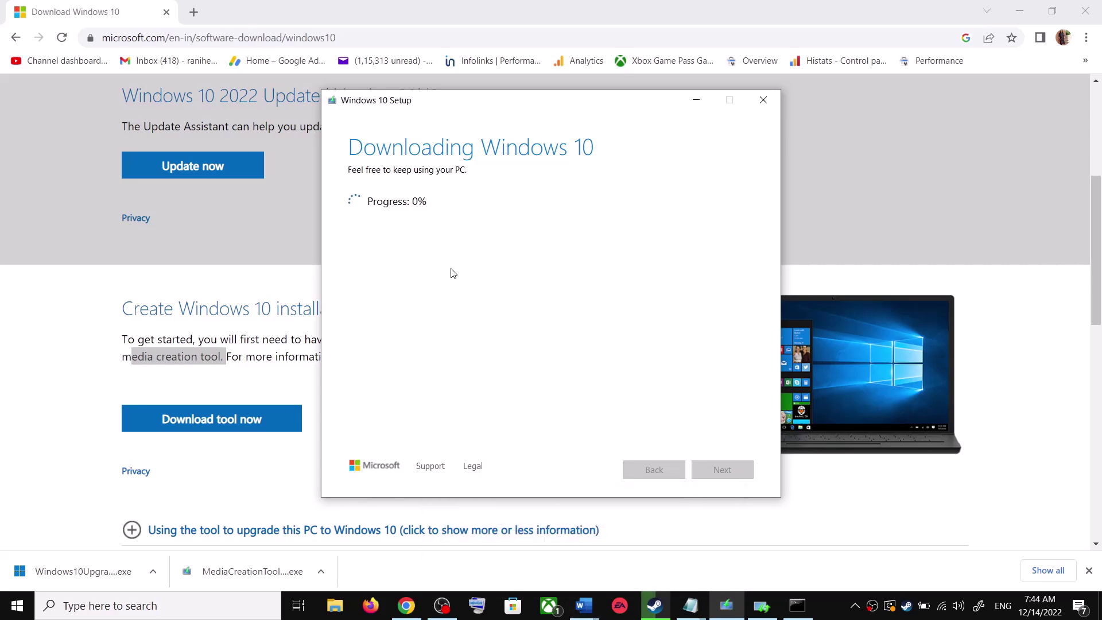
{"action": "left_click", "coordinate": [588, 605]}
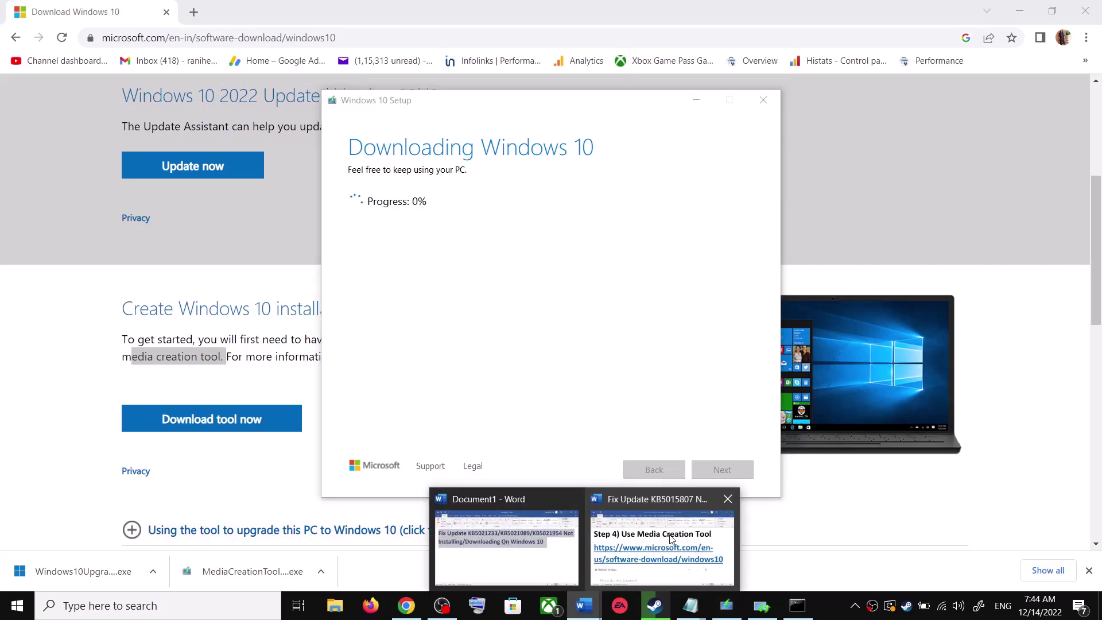
{"action": "left_click", "coordinate": [669, 542]}
Maximize the Word tutorial window and scroll to the 'Ready to install' screenshot
{"action": "scroll", "coordinate": [758, 357], "scroll_direction": "down", "scroll_amount": 5}
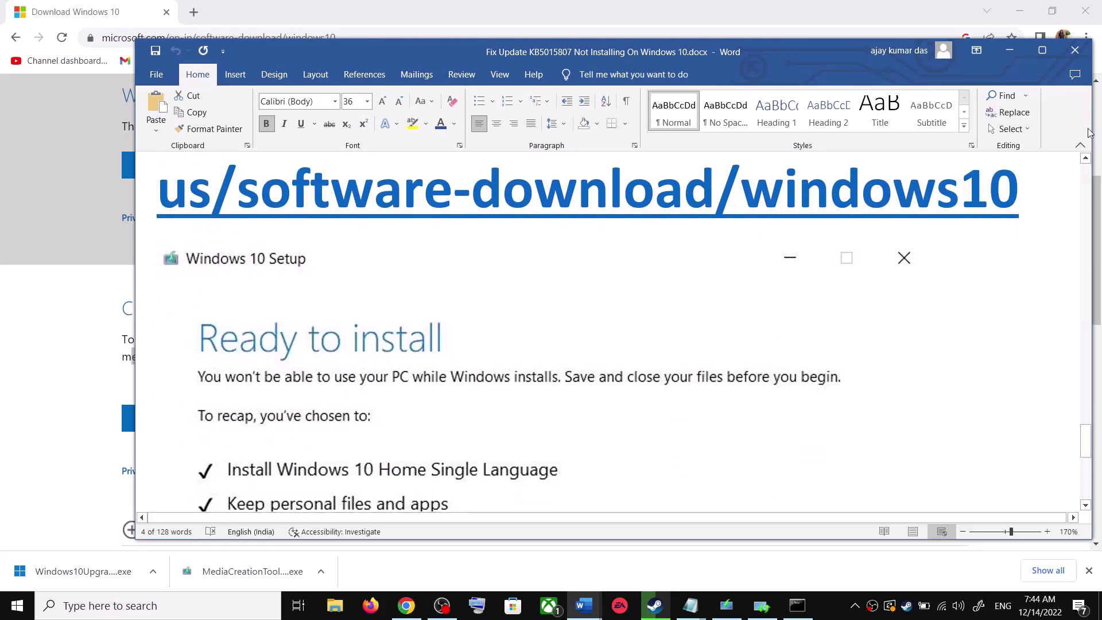
{"action": "left_click", "coordinate": [1043, 50]}
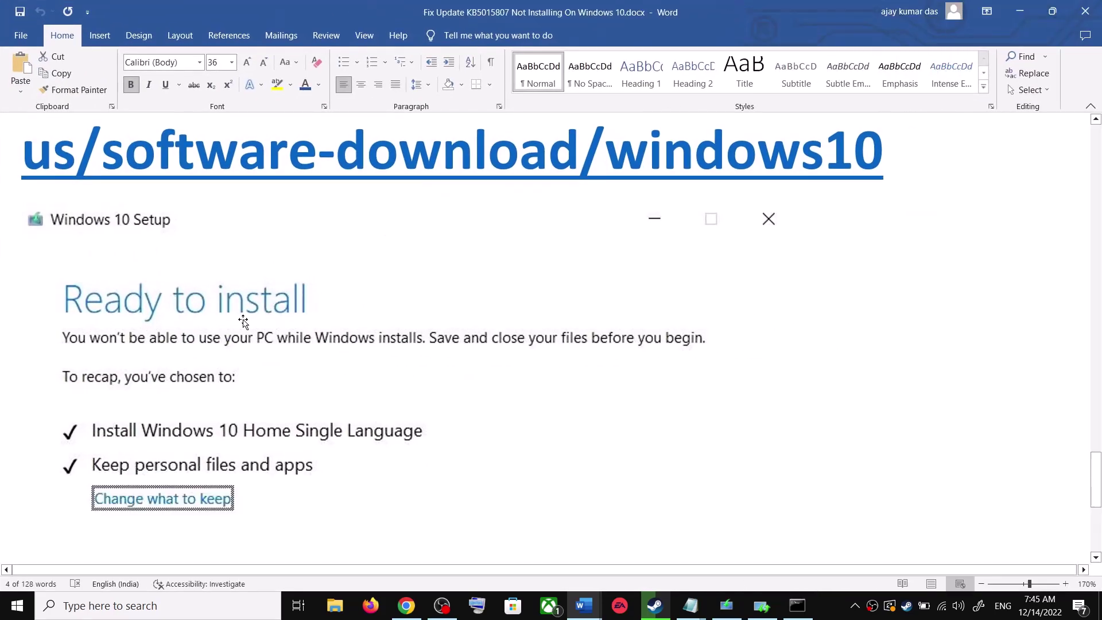
{"action": "scroll", "coordinate": [246, 332], "scroll_direction": "down", "scroll_amount": 3}
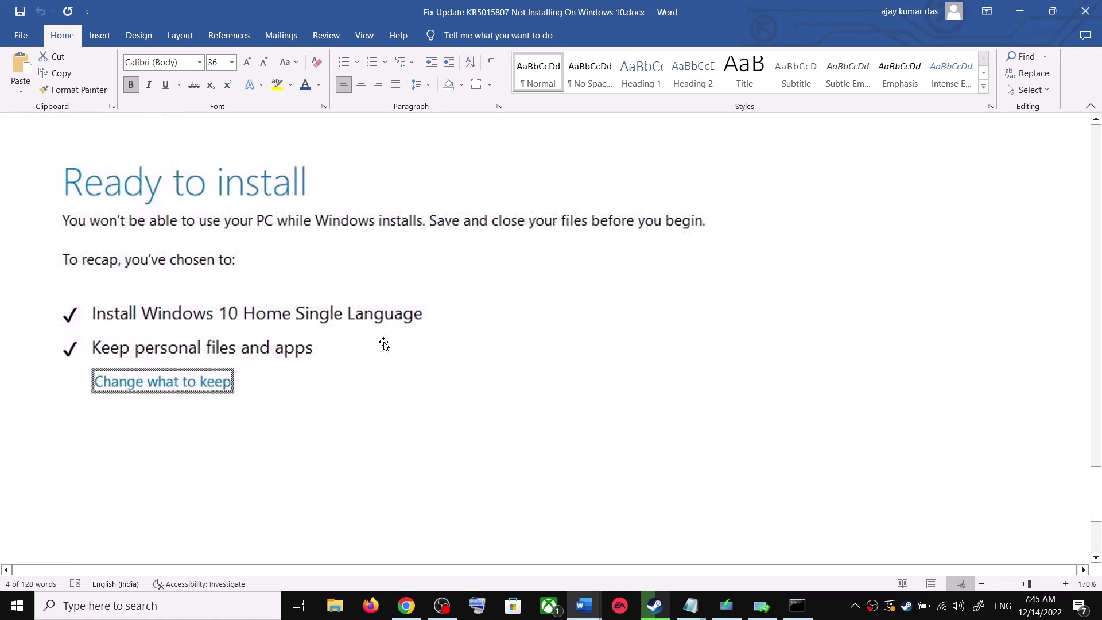
{"action": "scroll", "coordinate": [383, 346], "scroll_direction": "down", "scroll_amount": 5}
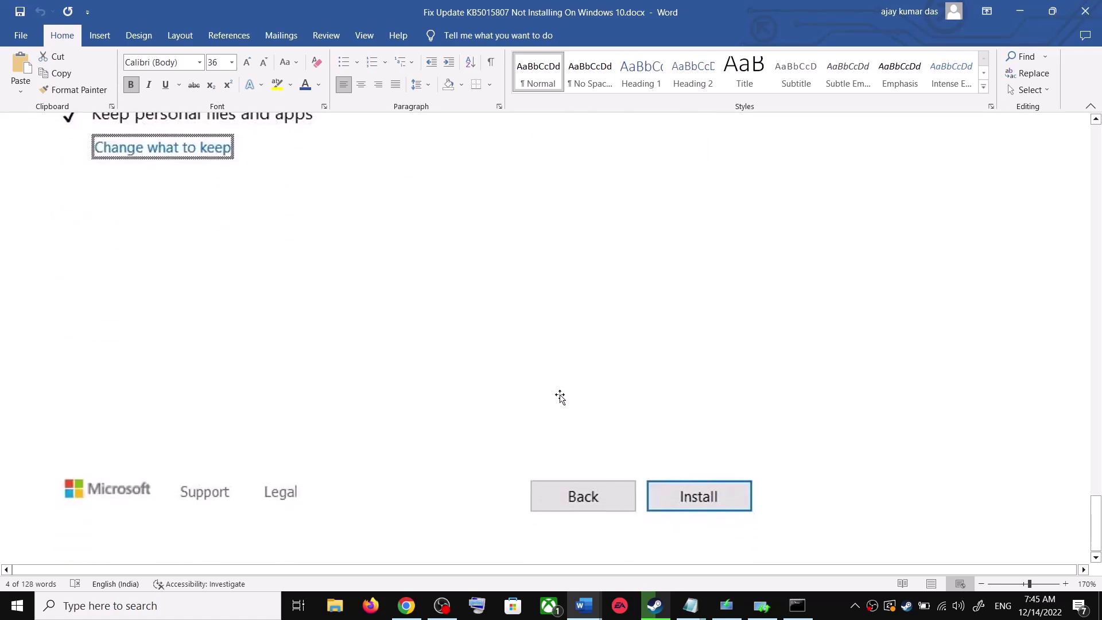
{"action": "scroll", "coordinate": [561, 398], "scroll_direction": "up", "scroll_amount": 6}
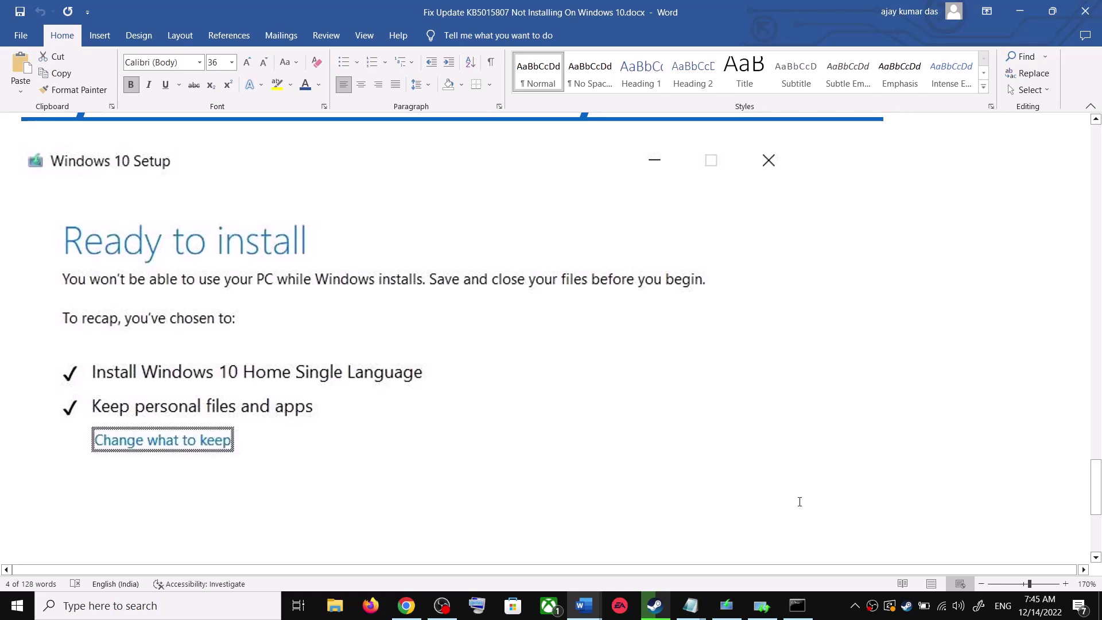
{"action": "left_click", "coordinate": [839, 608]}
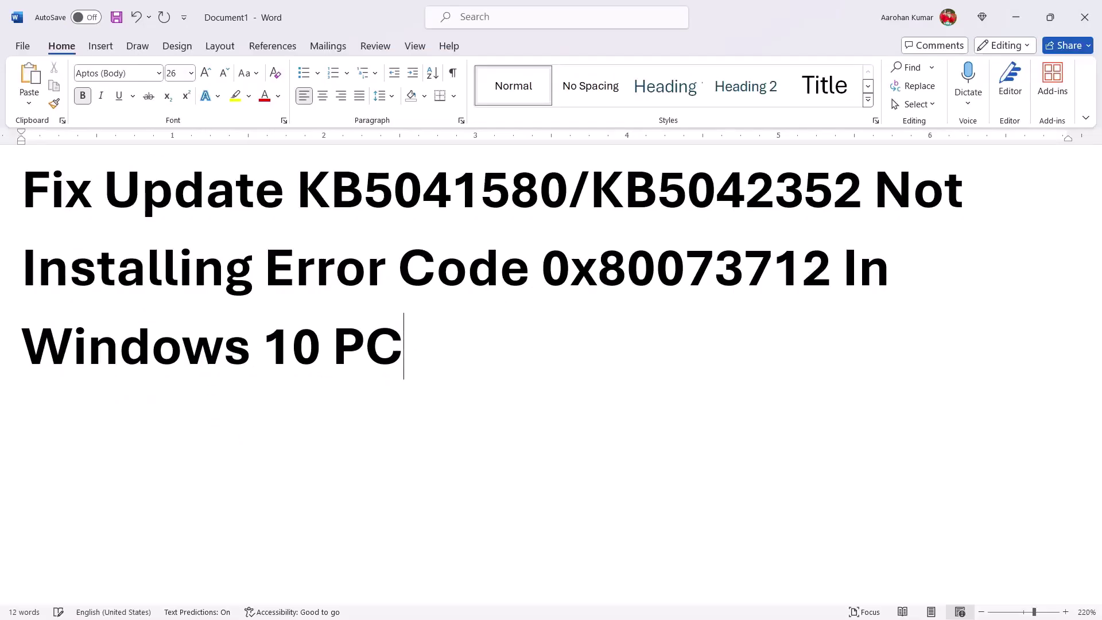
{"action": "left_click_drag", "start_coordinate": [543, 270], "coordinate": [844, 283]}
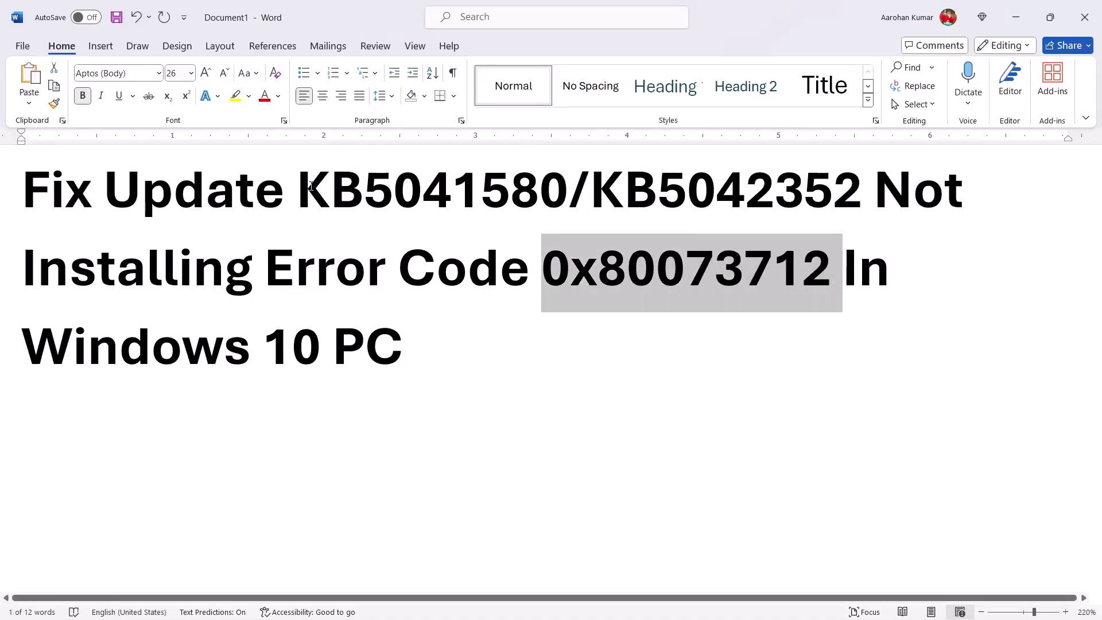
{"action": "left_click_drag", "start_coordinate": [310, 186], "coordinate": [864, 192]}
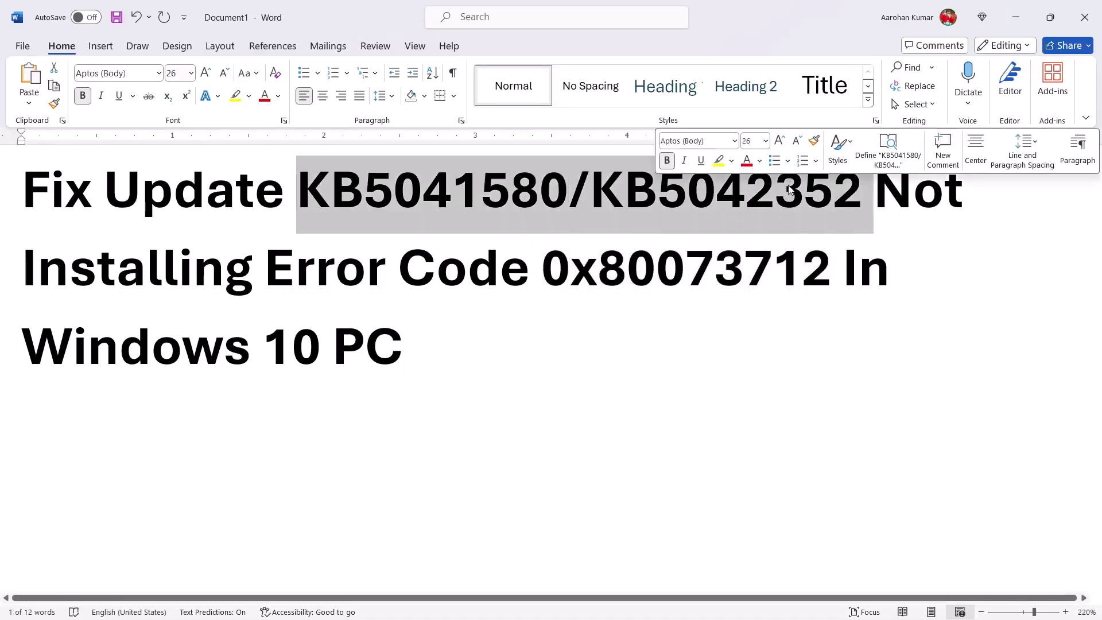
{"action": "left_click", "coordinate": [499, 327]}
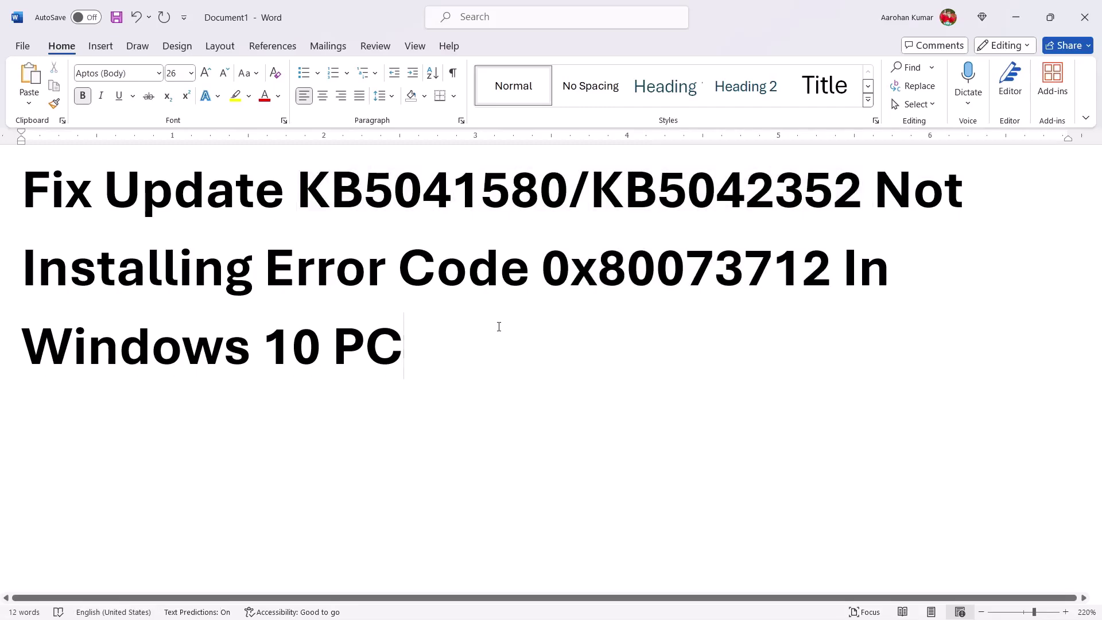